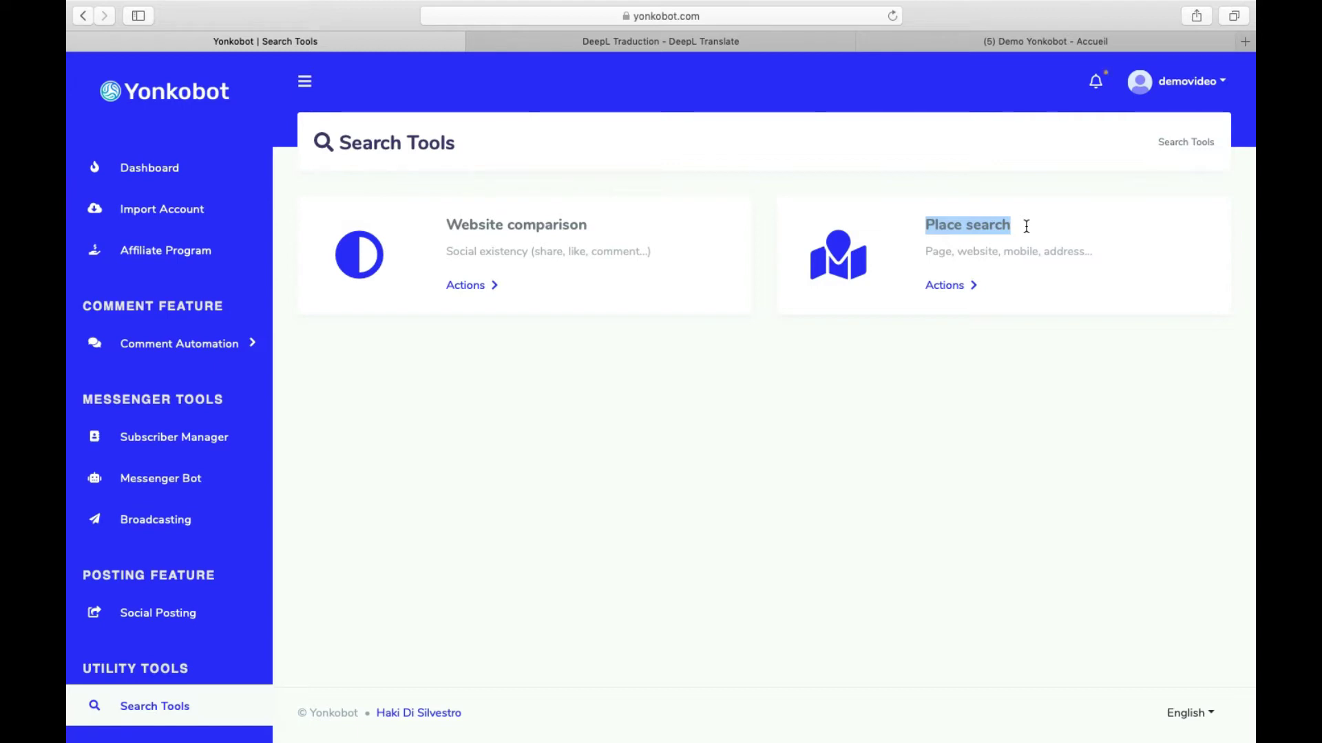
left_click(1026, 228)
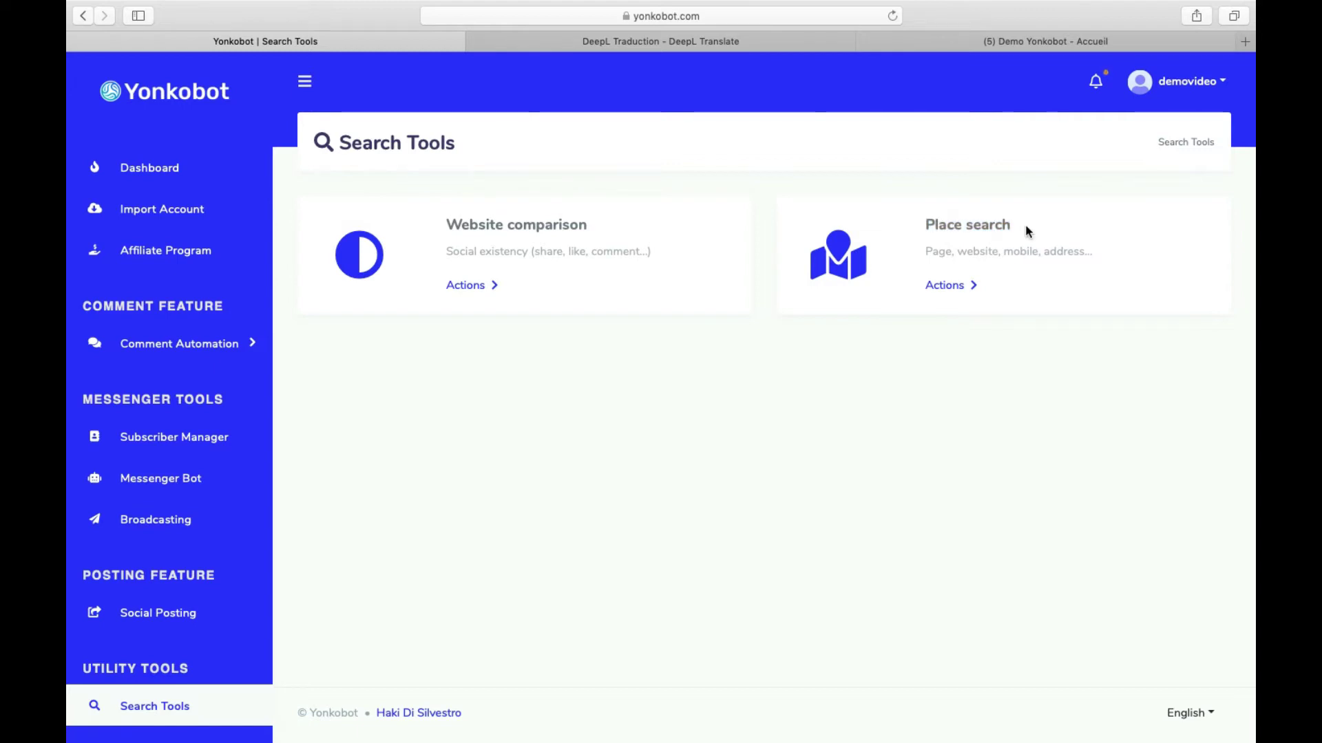
left_click(472, 286)
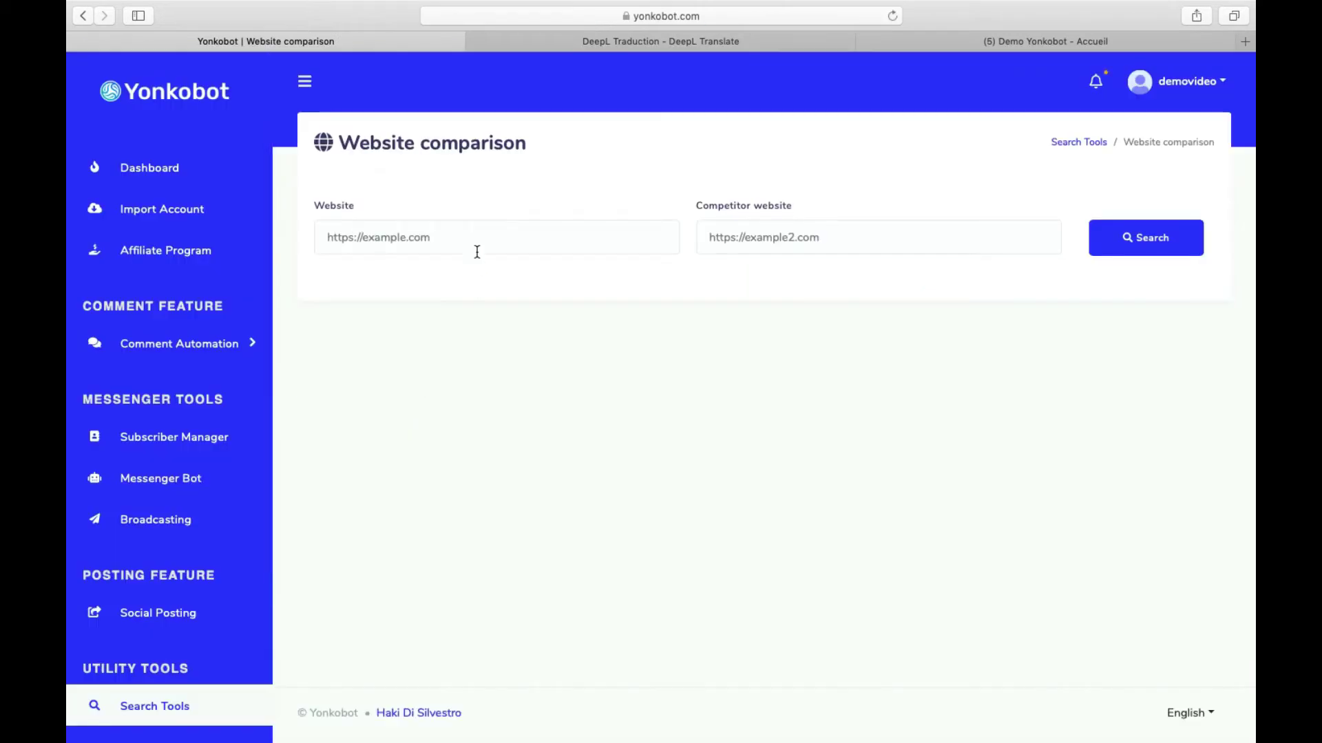
left_click(481, 236)
type("ht")
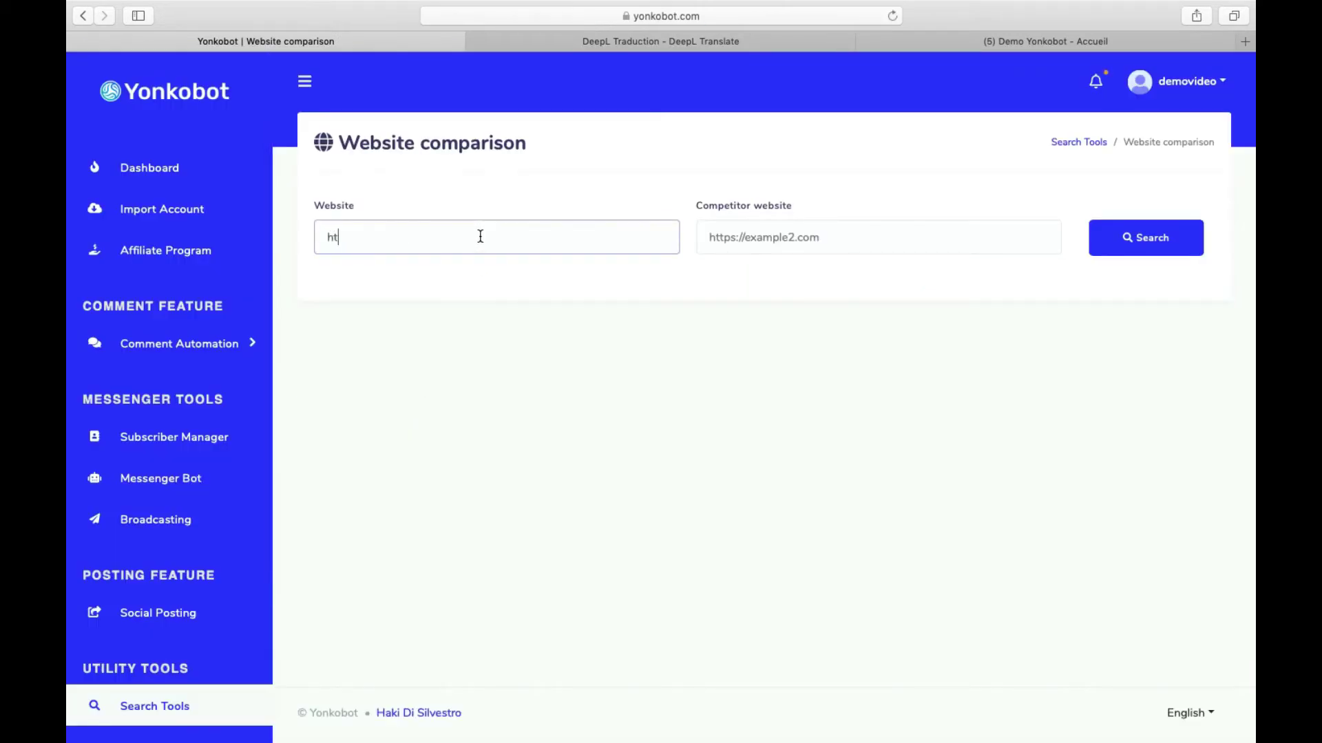
type("tps://amazon.com")
key("Tab")
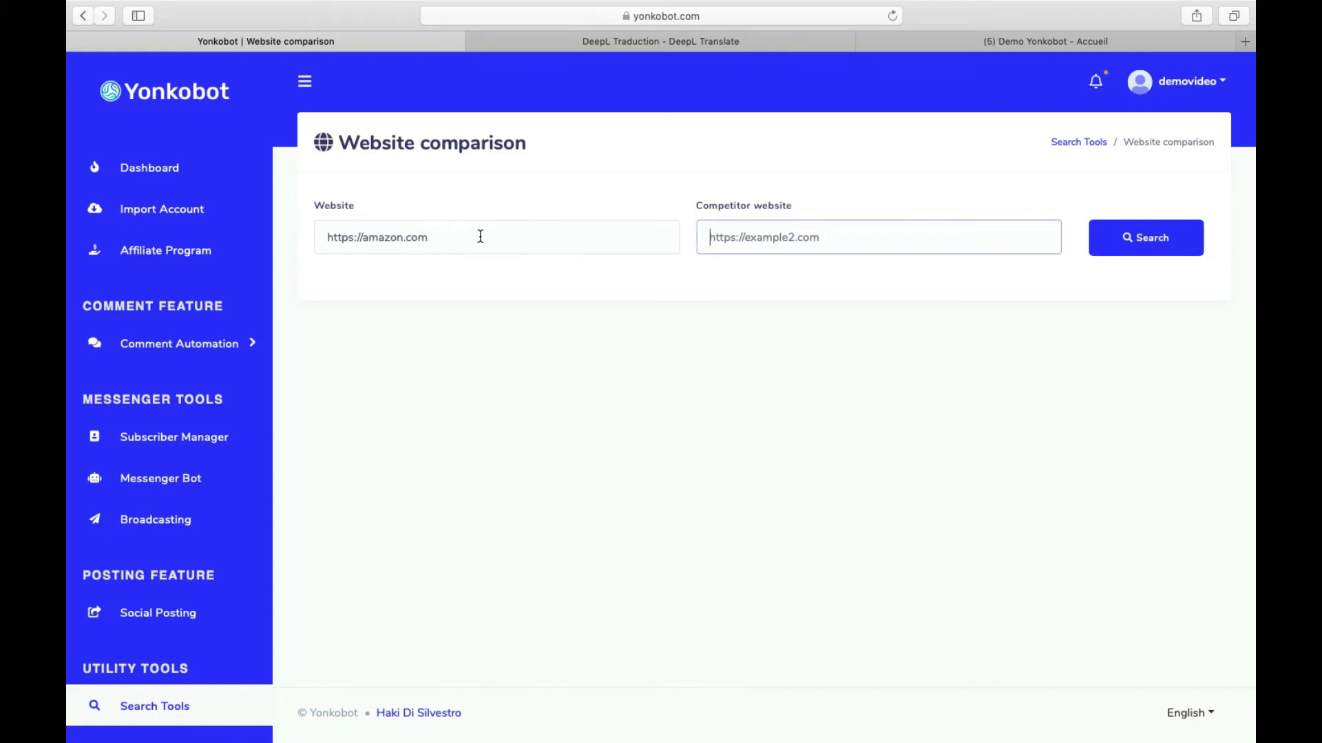
type("https//google.com")
left_click(1153, 249)
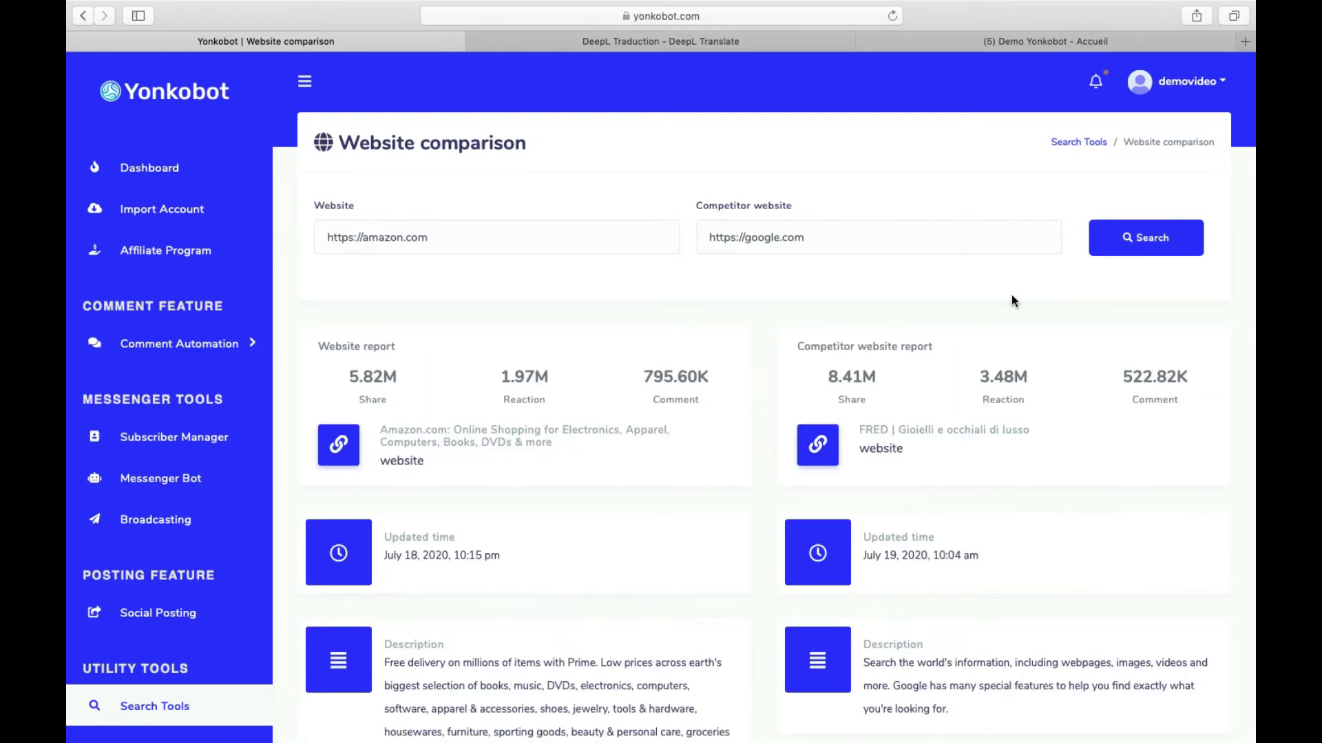
scroll(764, 365, "down", 2)
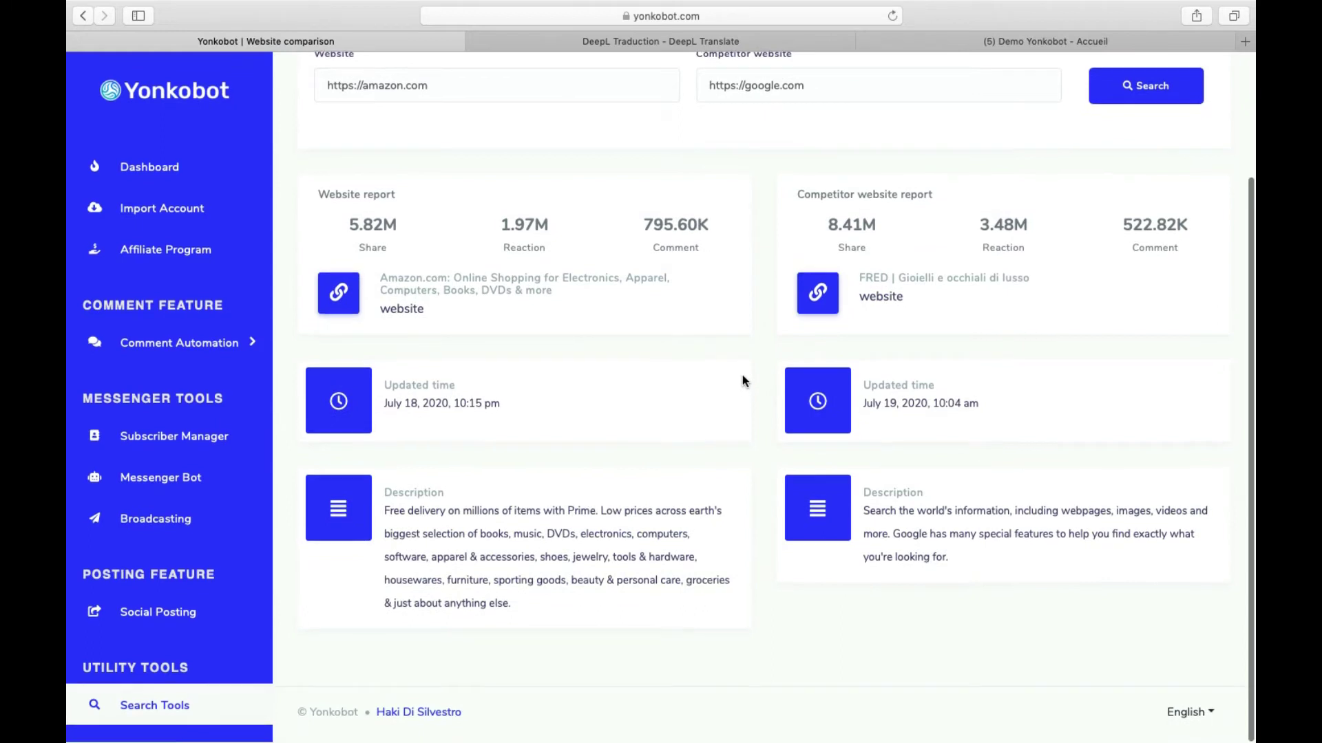
scroll(743, 376, "up", 2)
scroll(758, 382, "down", 3)
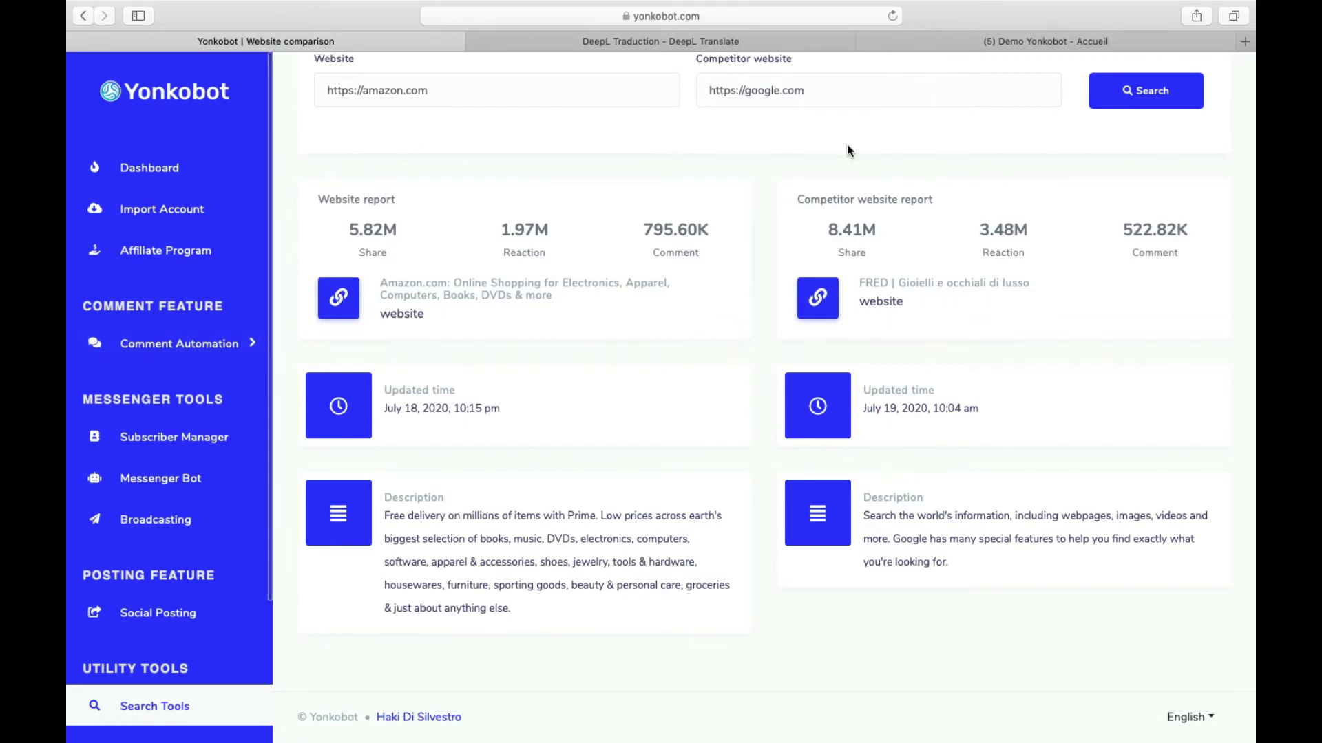
scroll(719, 320, "up", 3)
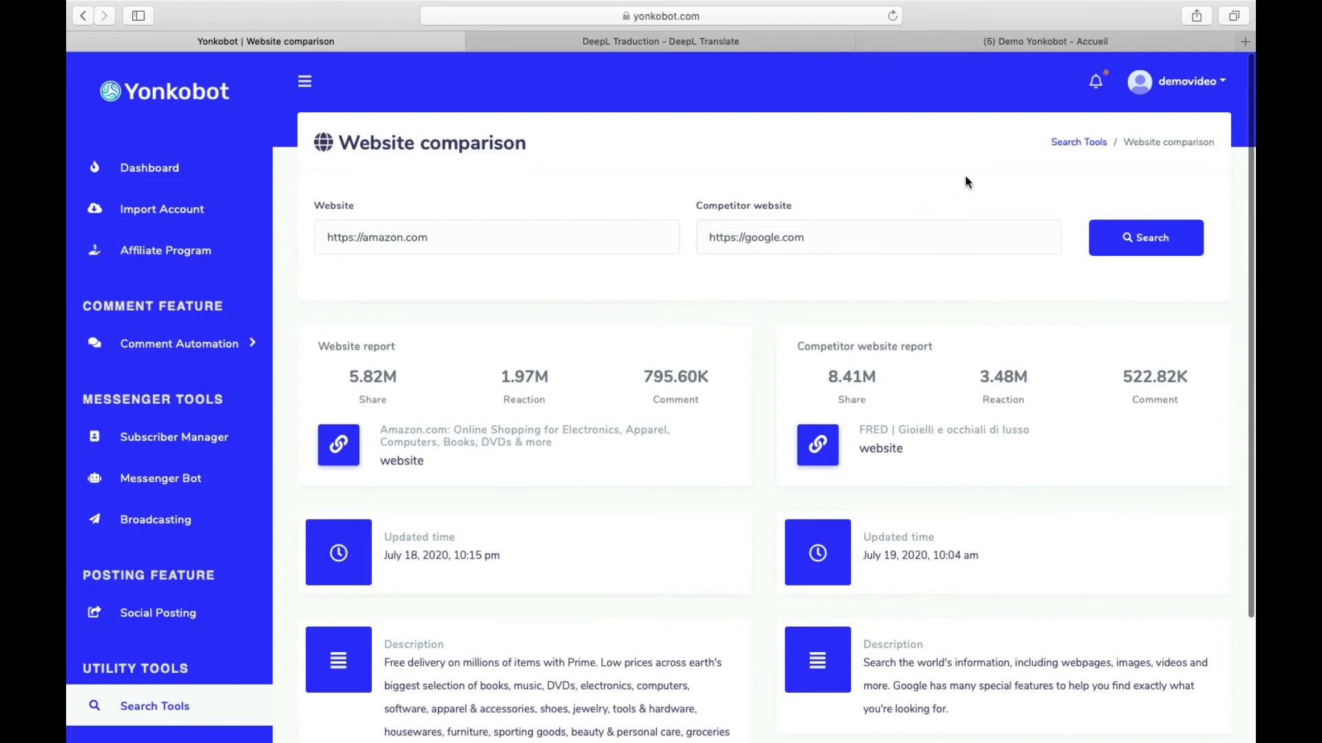
Start a place search with the keyword "Restaurant" and a results limit of 100.
left_click(1058, 143)
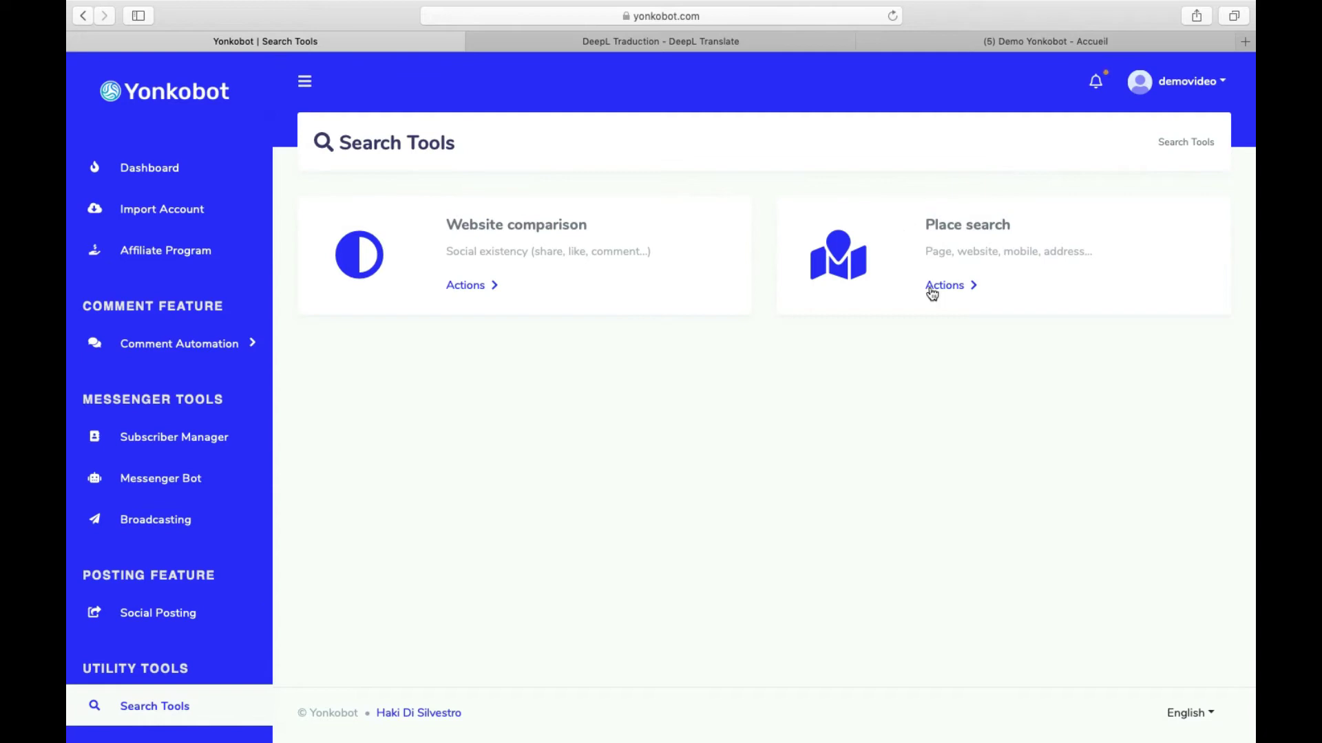
left_click(936, 287)
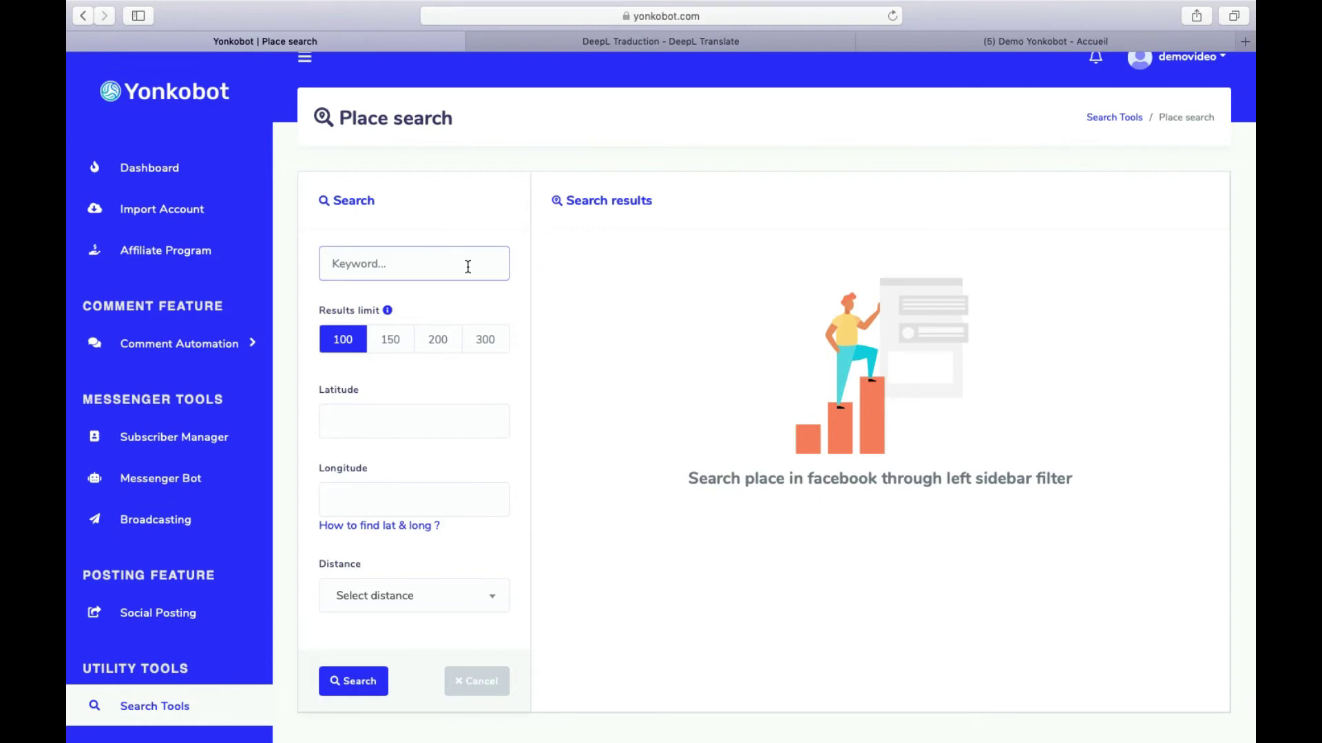
type("Restaurant")
scroll(370, 268, "down", 1)
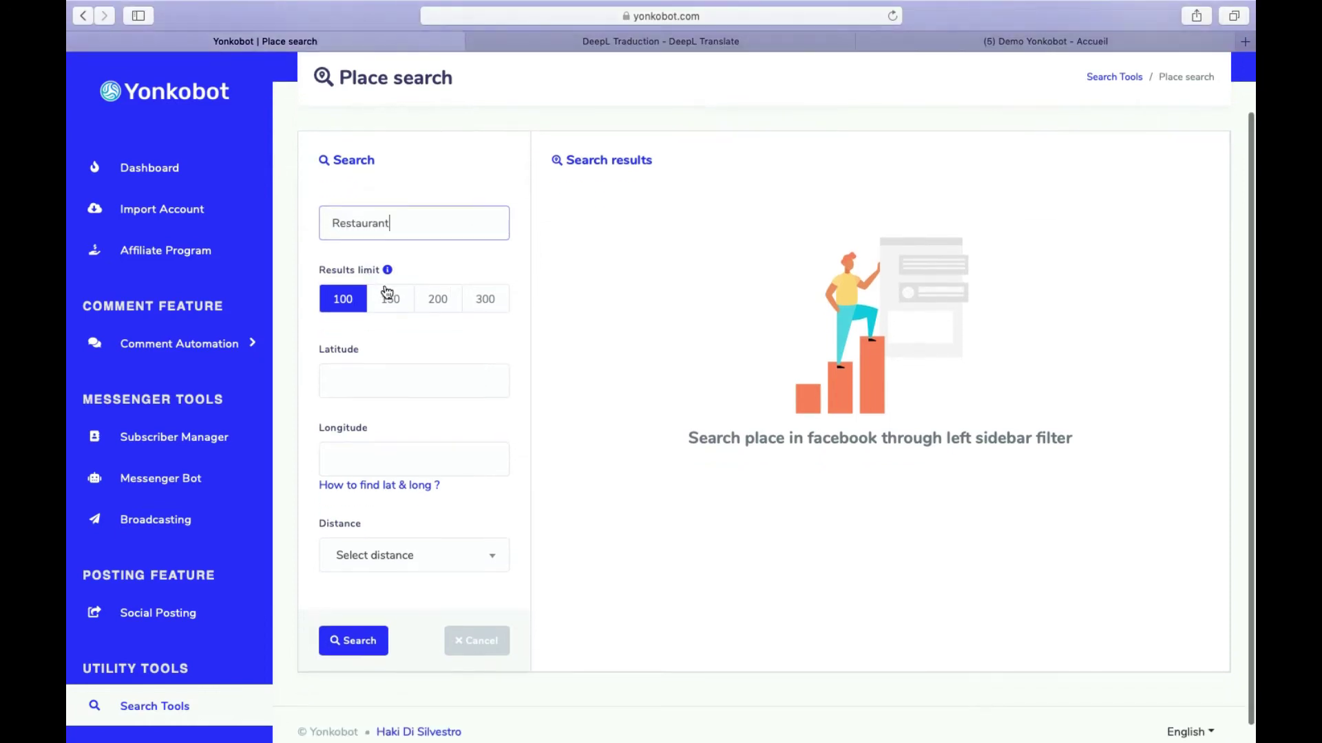
left_click(482, 303)
left_click(344, 301)
scroll(358, 306, "down", 1)
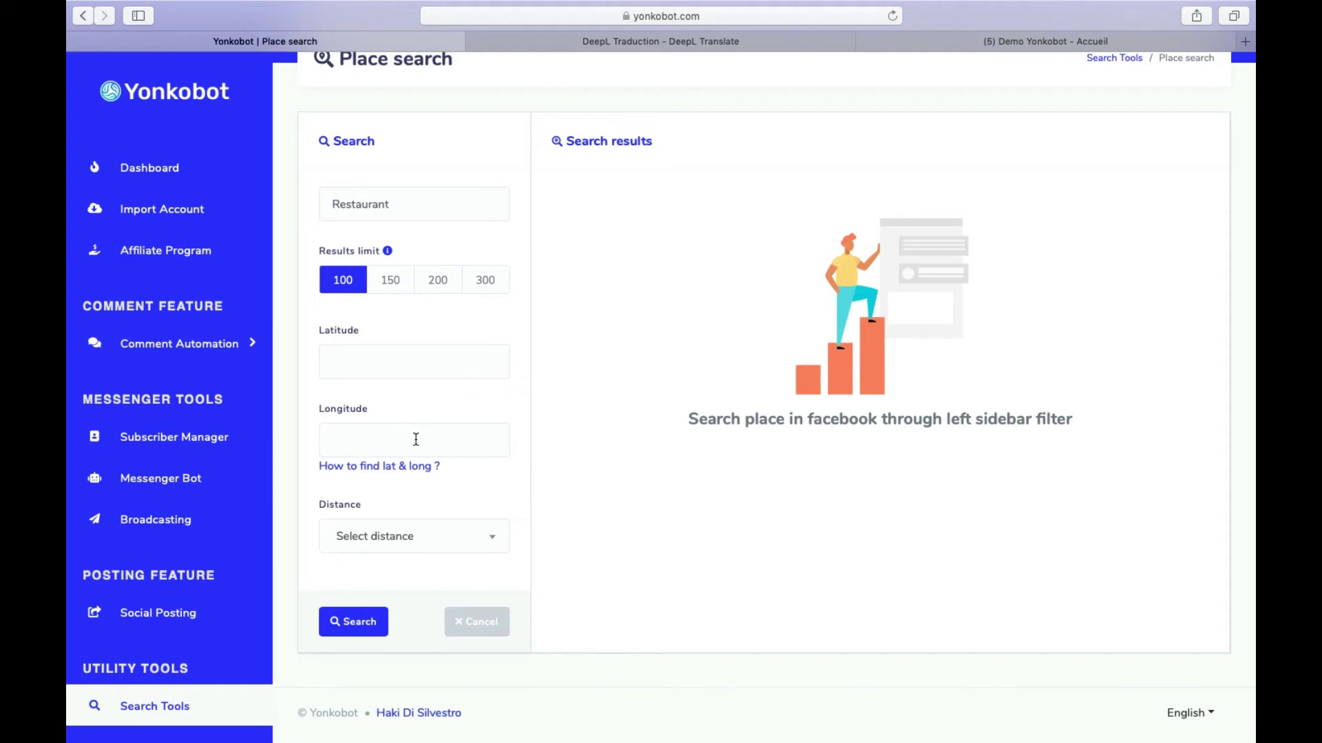
Open the latitude and longitude finder from the place search help link and look up the coordinates of Paris.
left_click(387, 468)
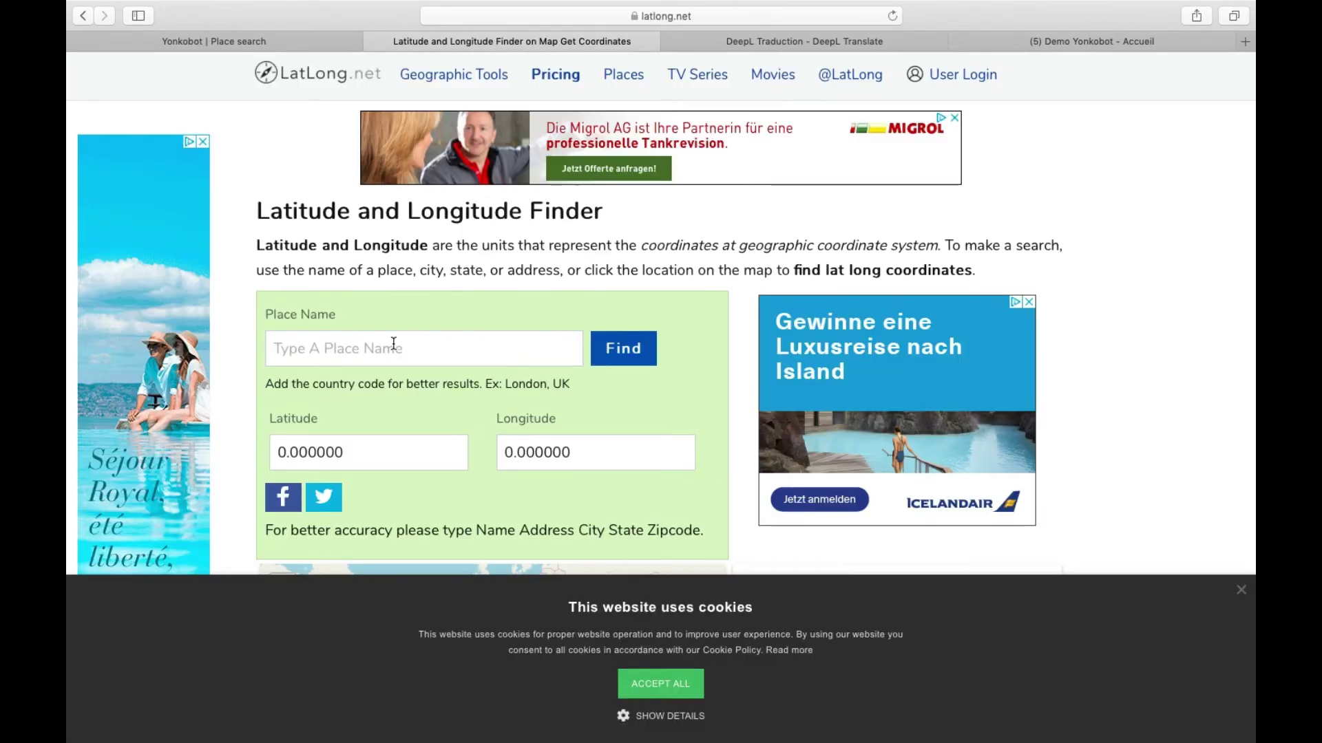
left_click(392, 348)
type("Paris")
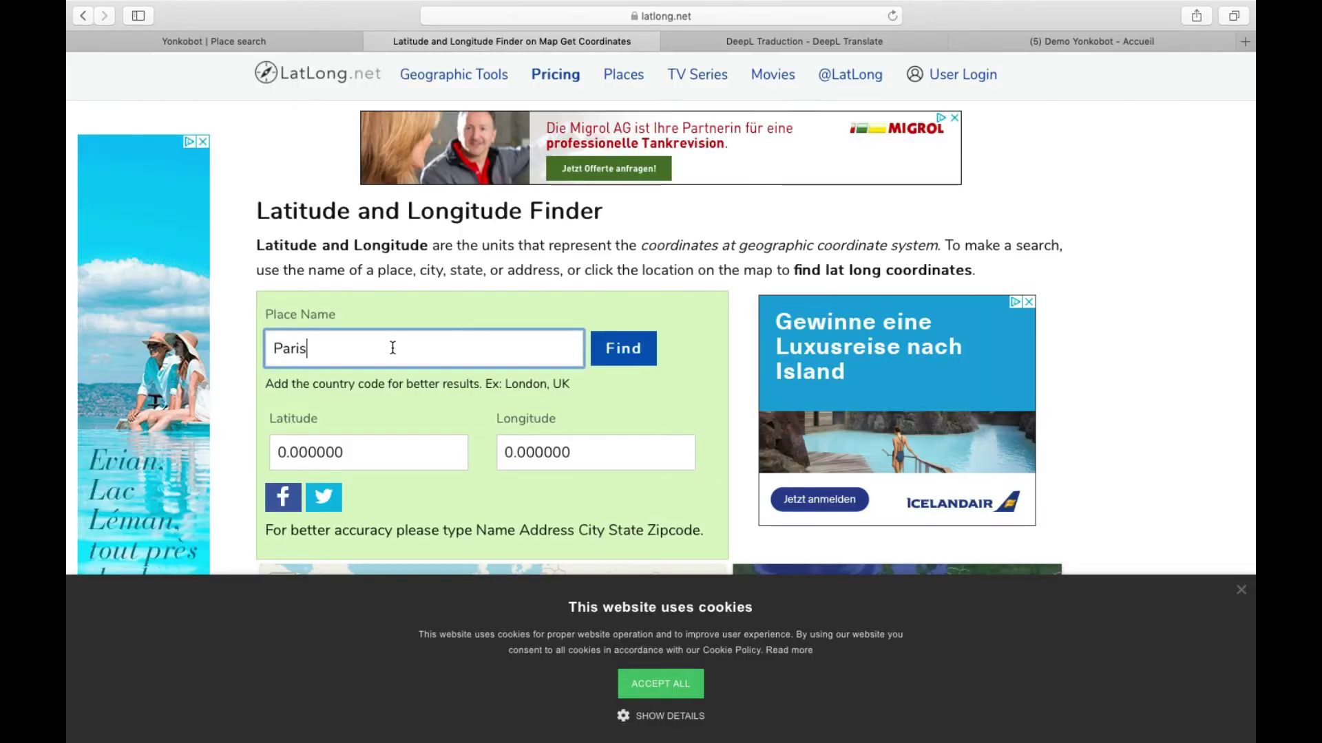
left_click(651, 361)
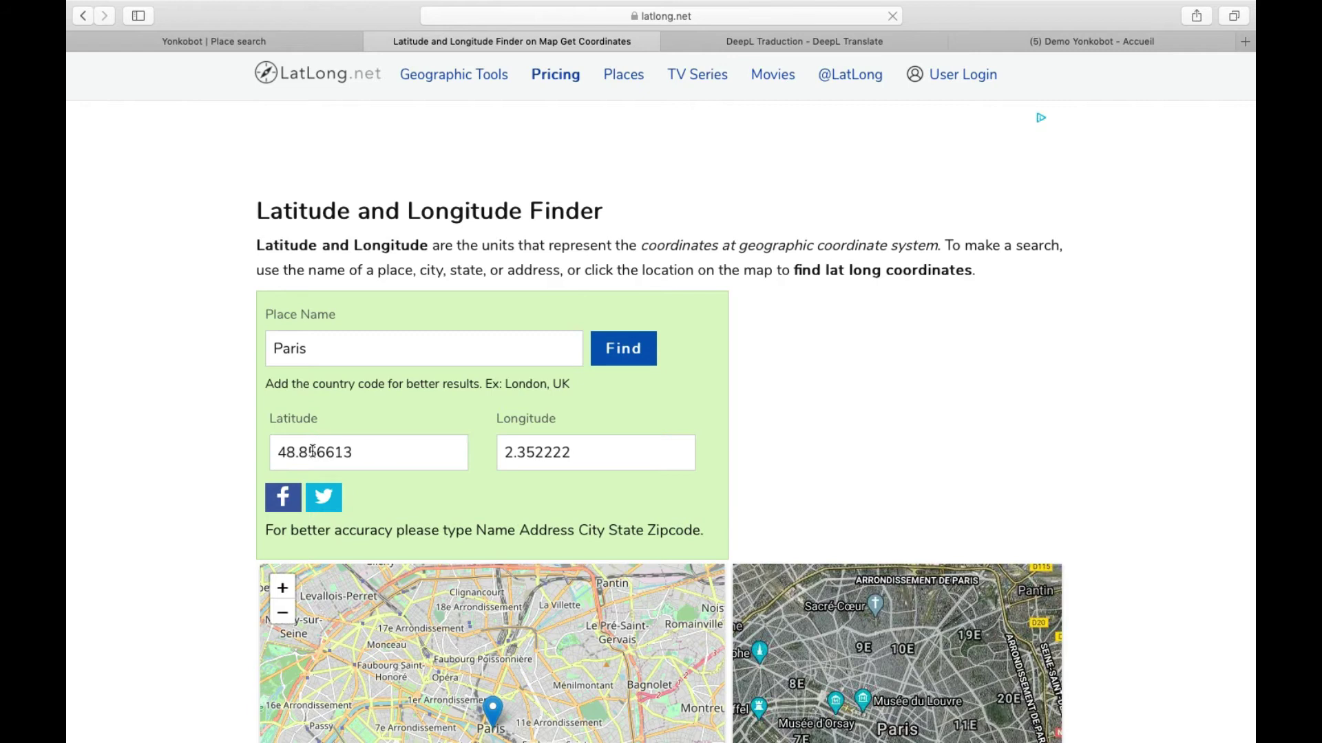
Copy the Paris latitude 48.856613 from LatLong.net into the place search's latitude.
left_click(385, 454)
key("super+c")
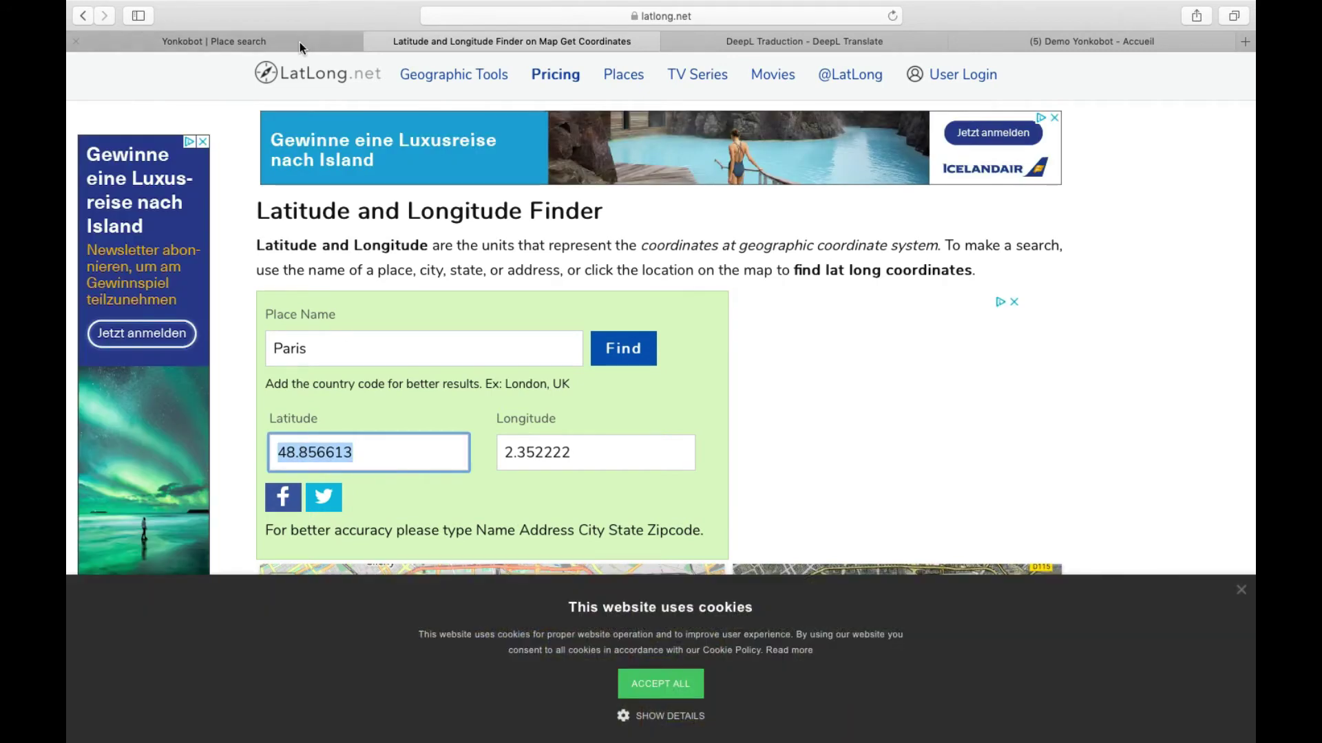
left_click(298, 43)
left_click(385, 367)
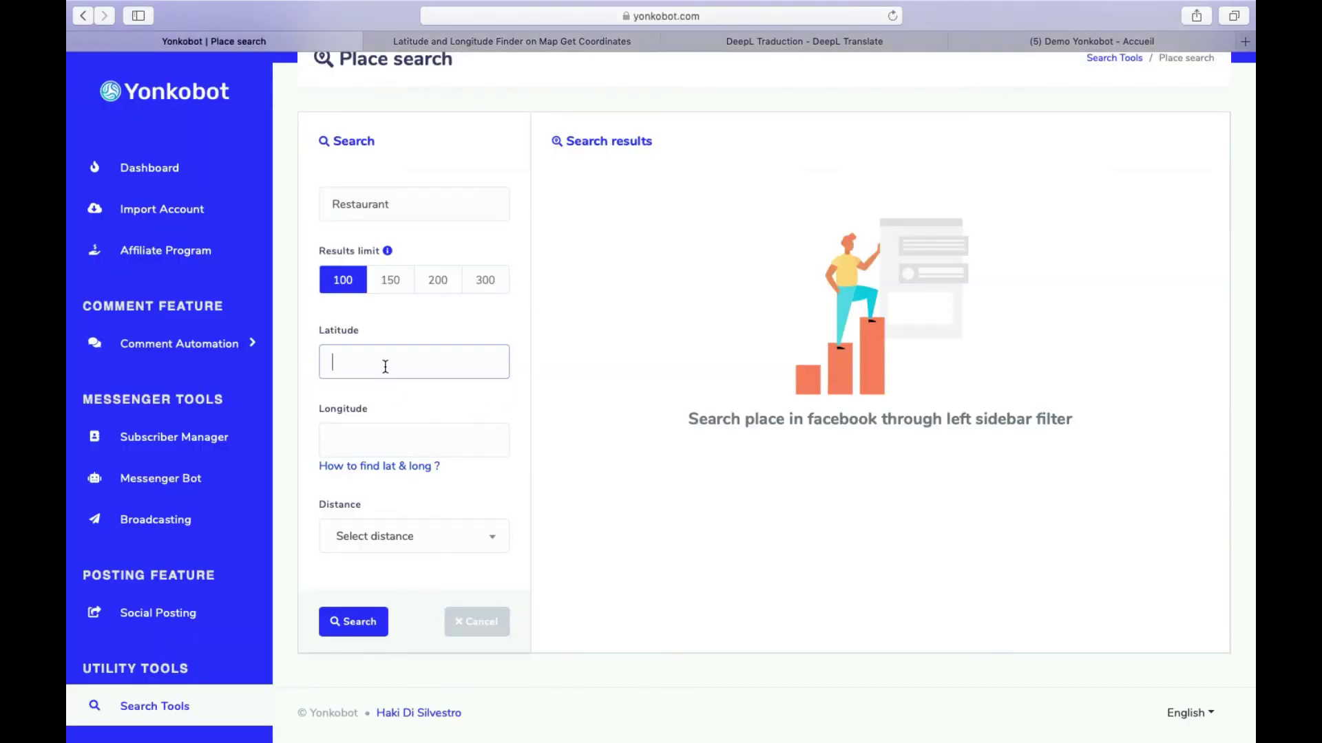
key("super+v")
Copy the Paris longitude 2.352222 from LatLong.net into the place search's longitude.
left_click(610, 40)
left_click(594, 453)
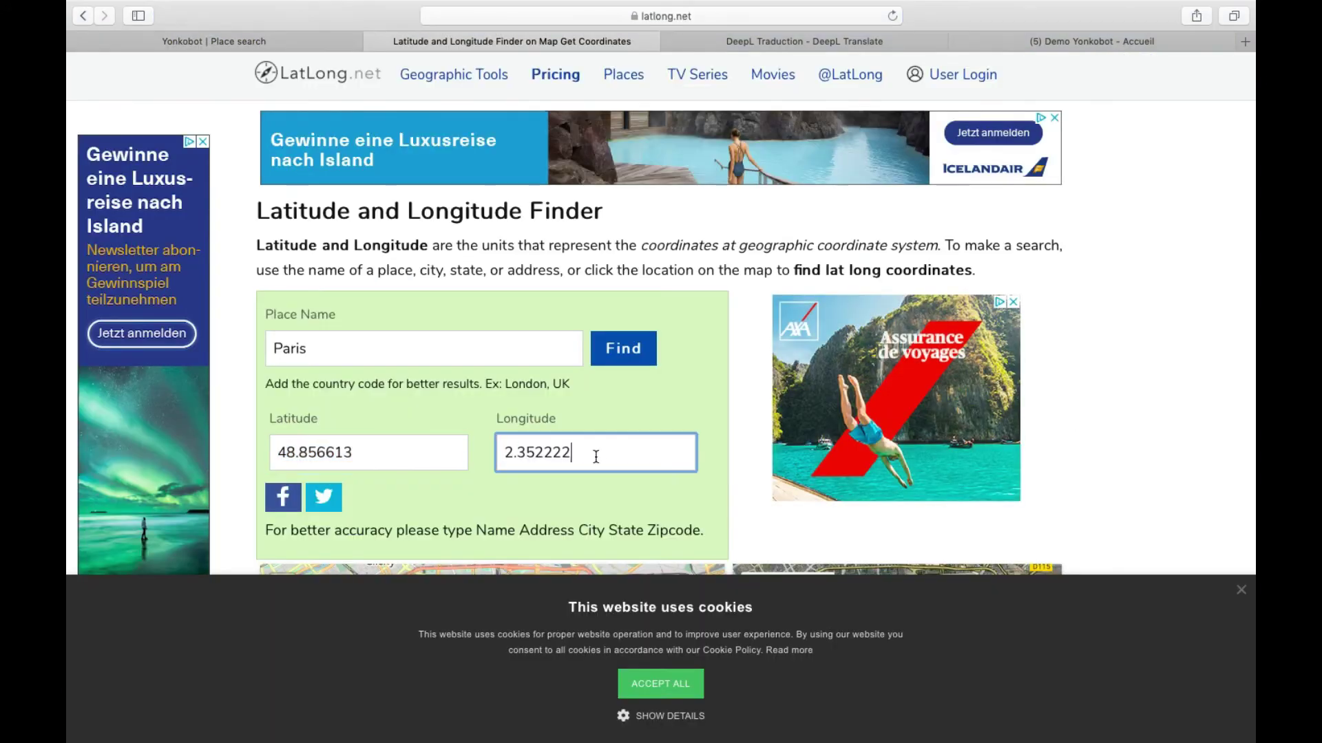
double_click(528, 454)
key("super+c")
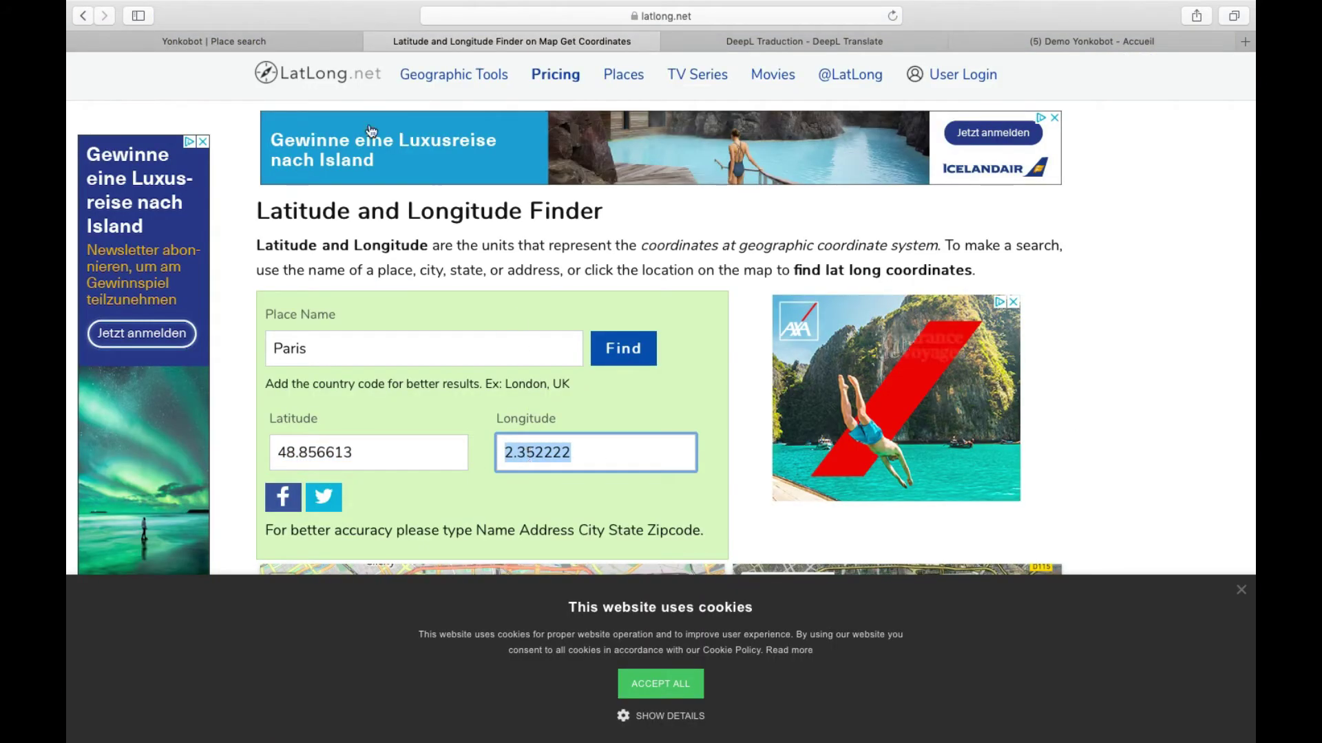
left_click(271, 41)
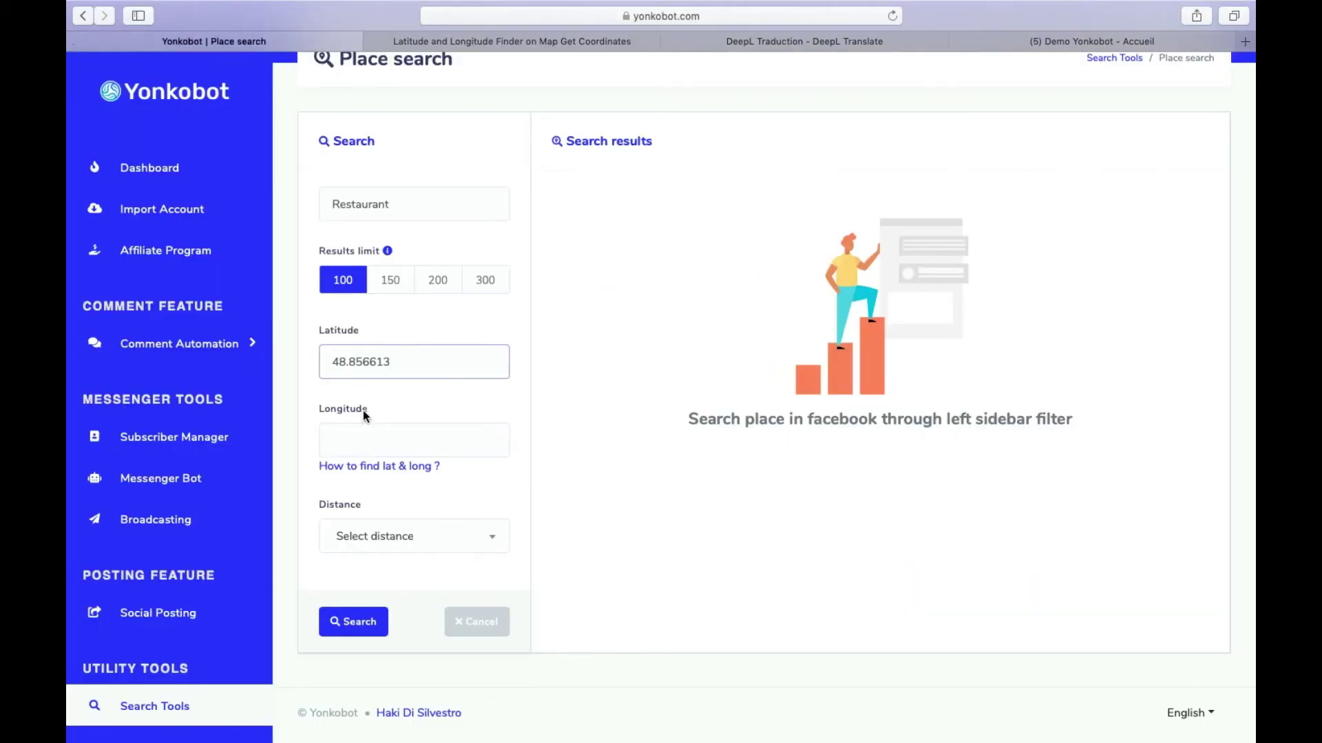
left_click(384, 440)
key("super+v")
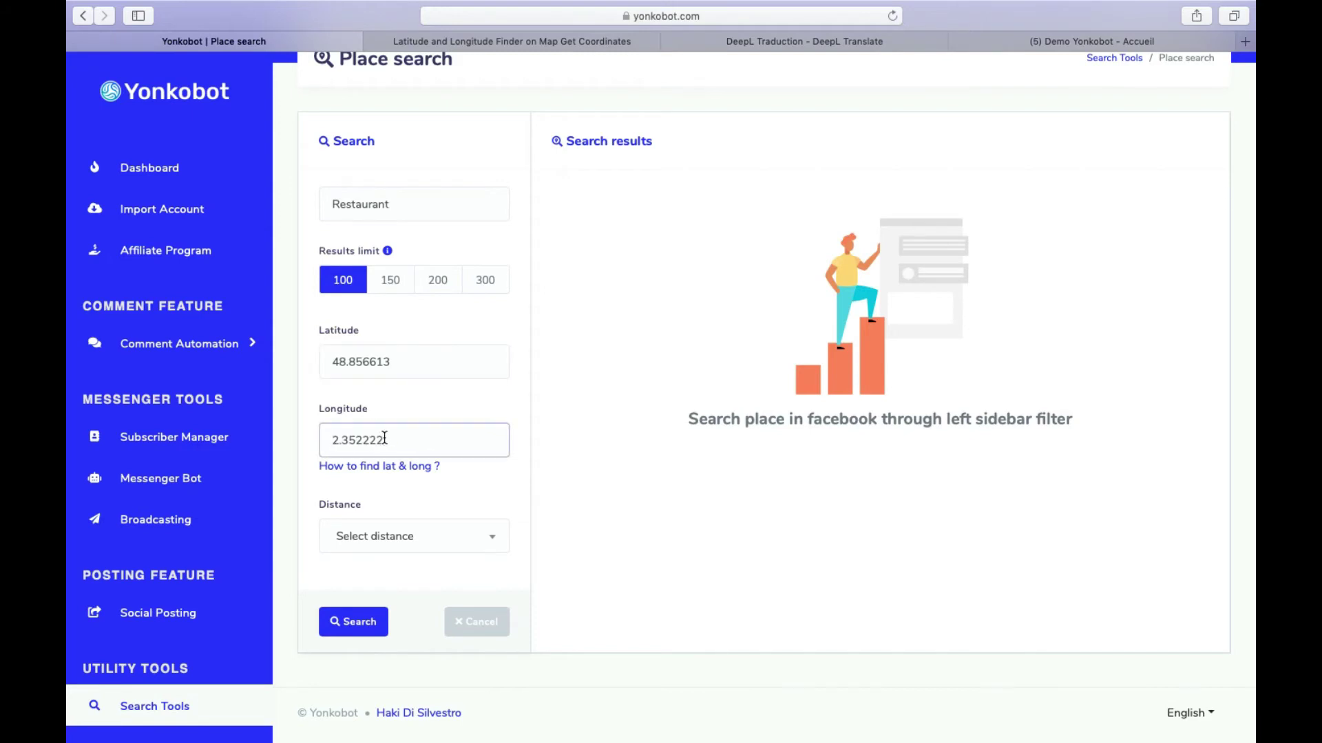
Set the search distance to 1200 m and run the place search.
left_click(401, 537)
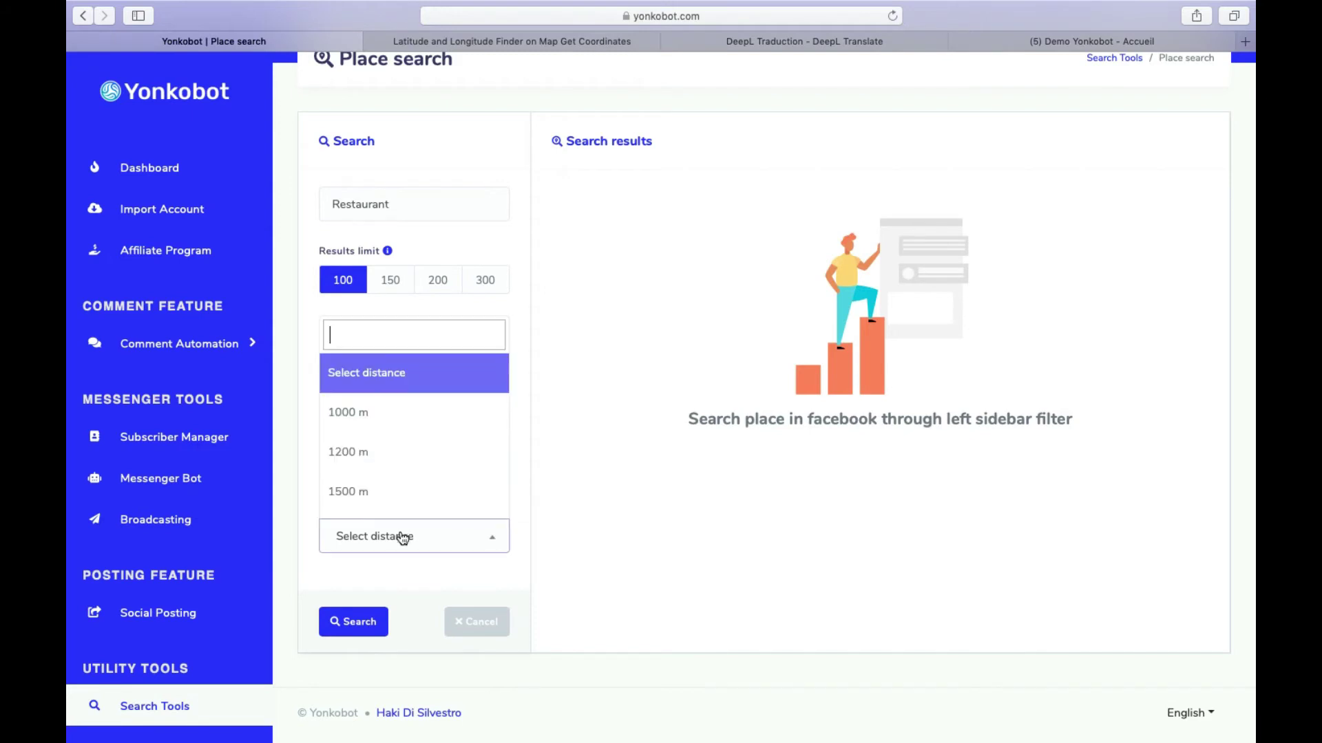
left_click(413, 452)
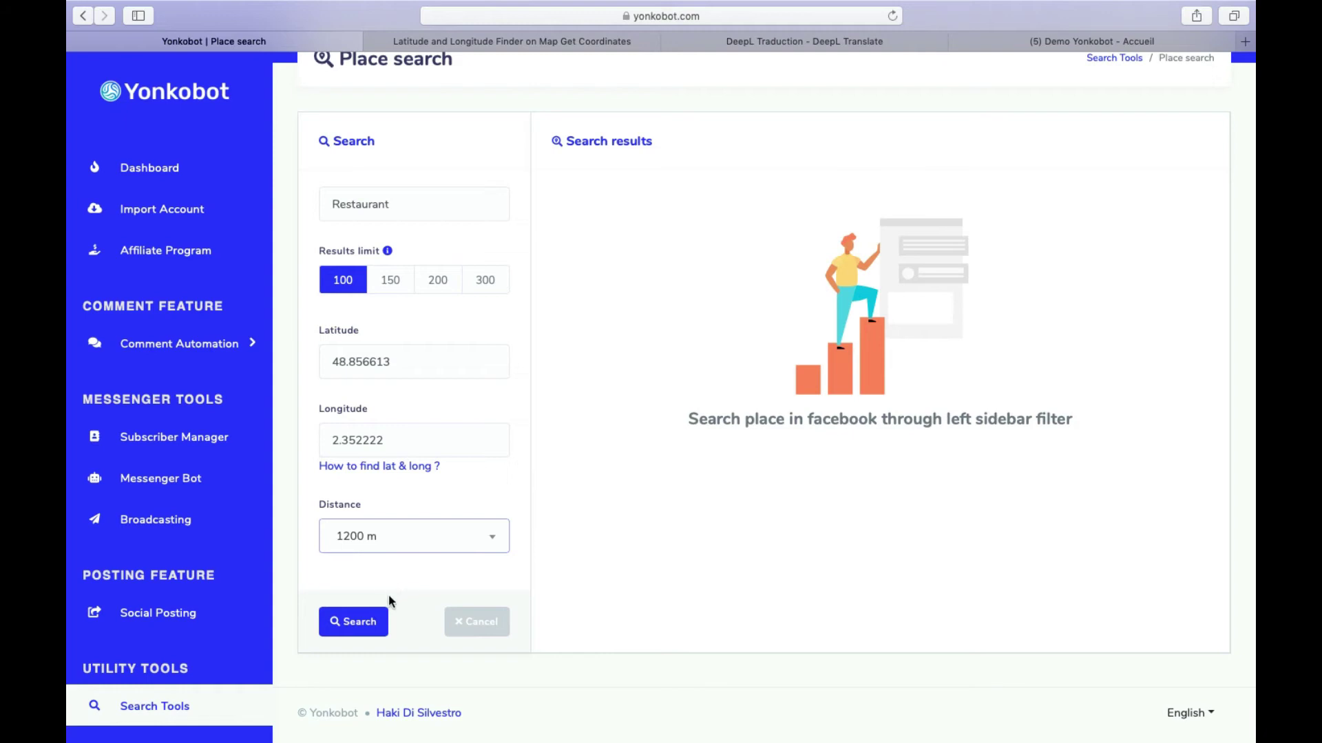
left_click(380, 621)
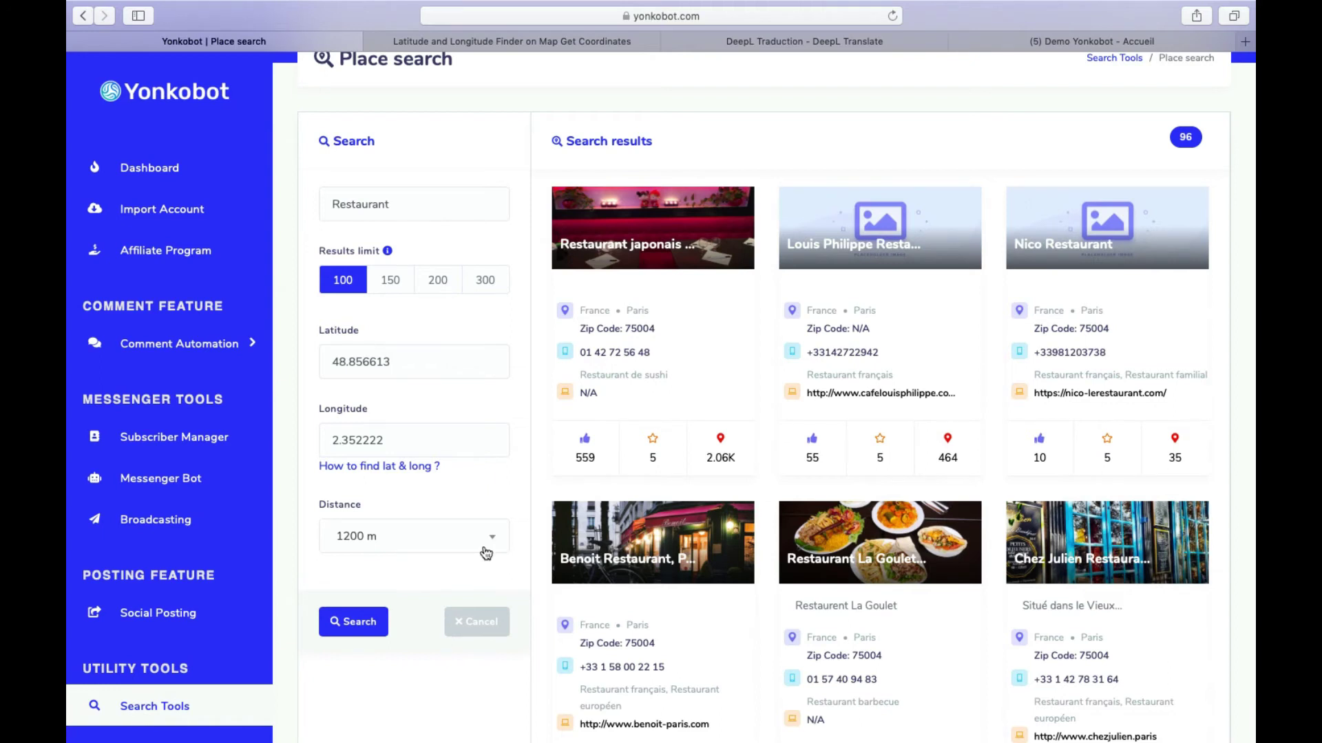
Browse the restaurant results, examining their contact details, websites, likes, ratings and check-ins.
scroll(671, 277, "down", 1)
scroll(670, 272, "down", 3)
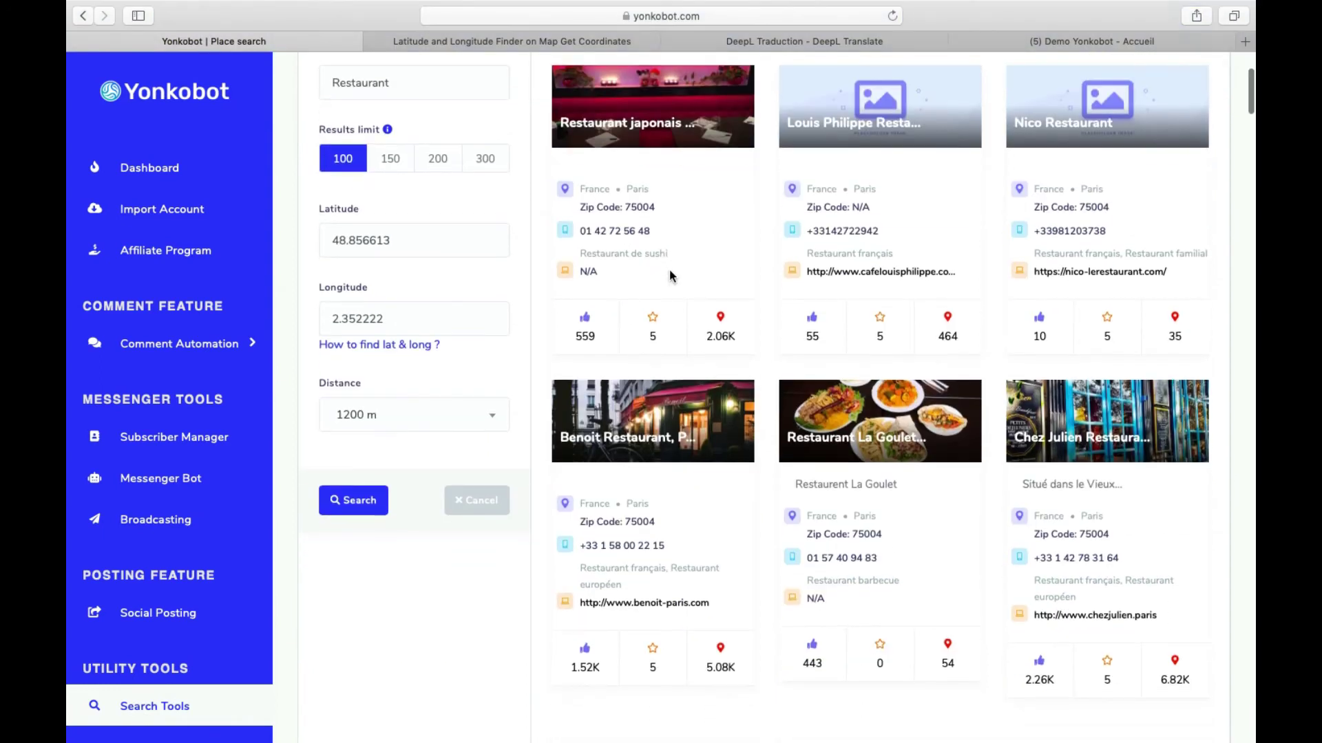
scroll(669, 270, "down", 5)
scroll(669, 275, "down", 6)
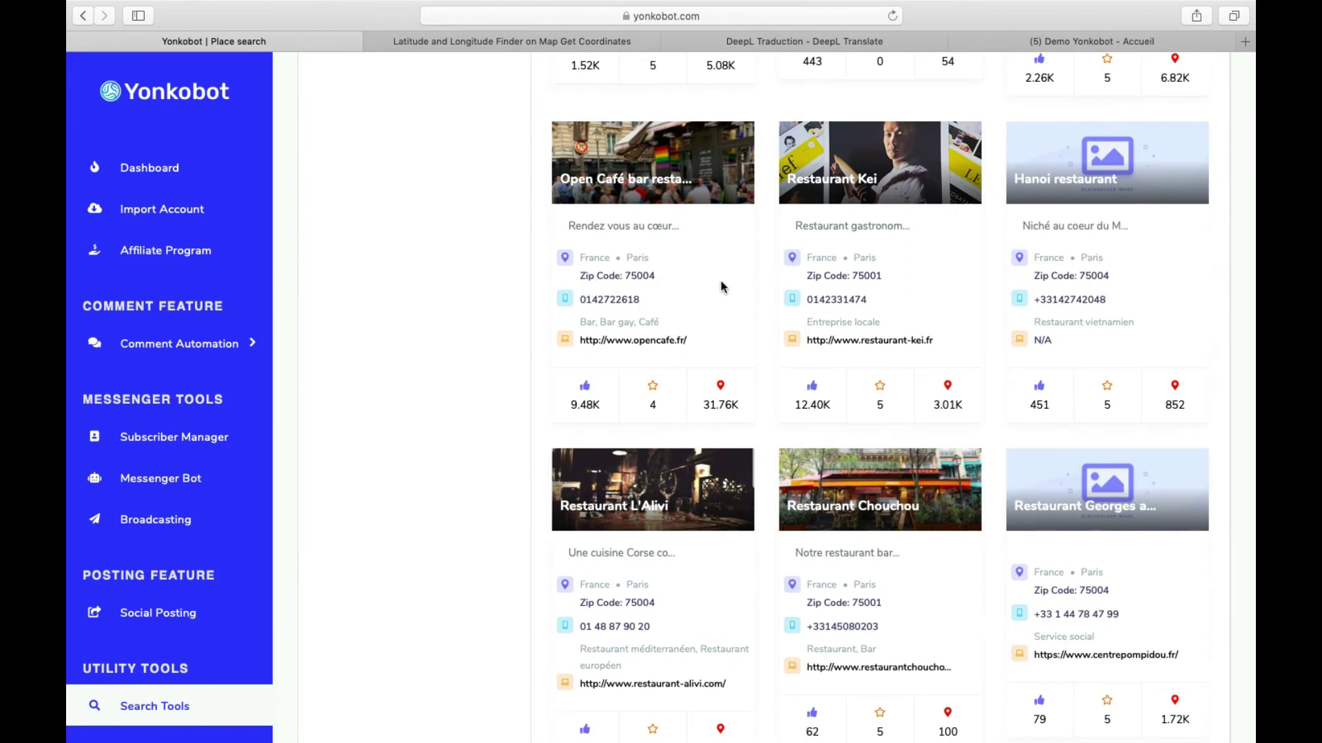
scroll(730, 288, "down", 1)
scroll(730, 287, "down", 1)
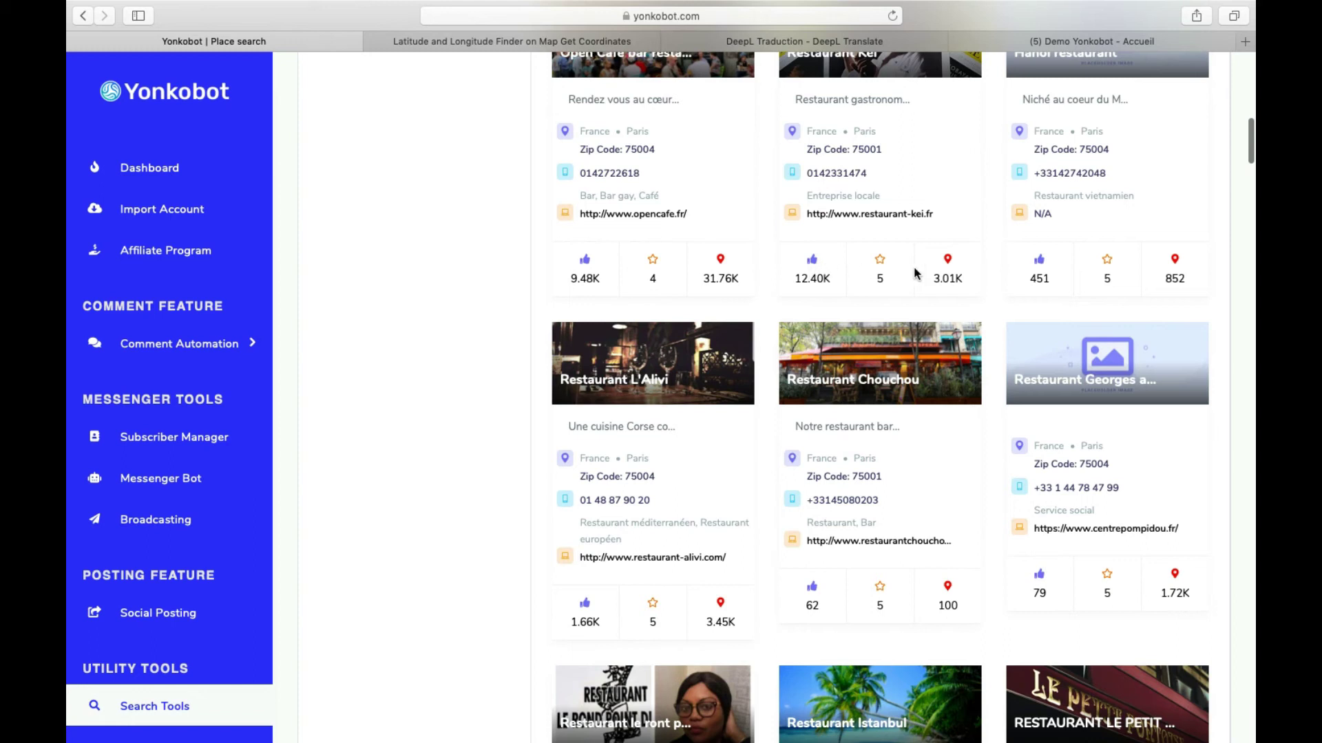
scroll(834, 265, "down", 3)
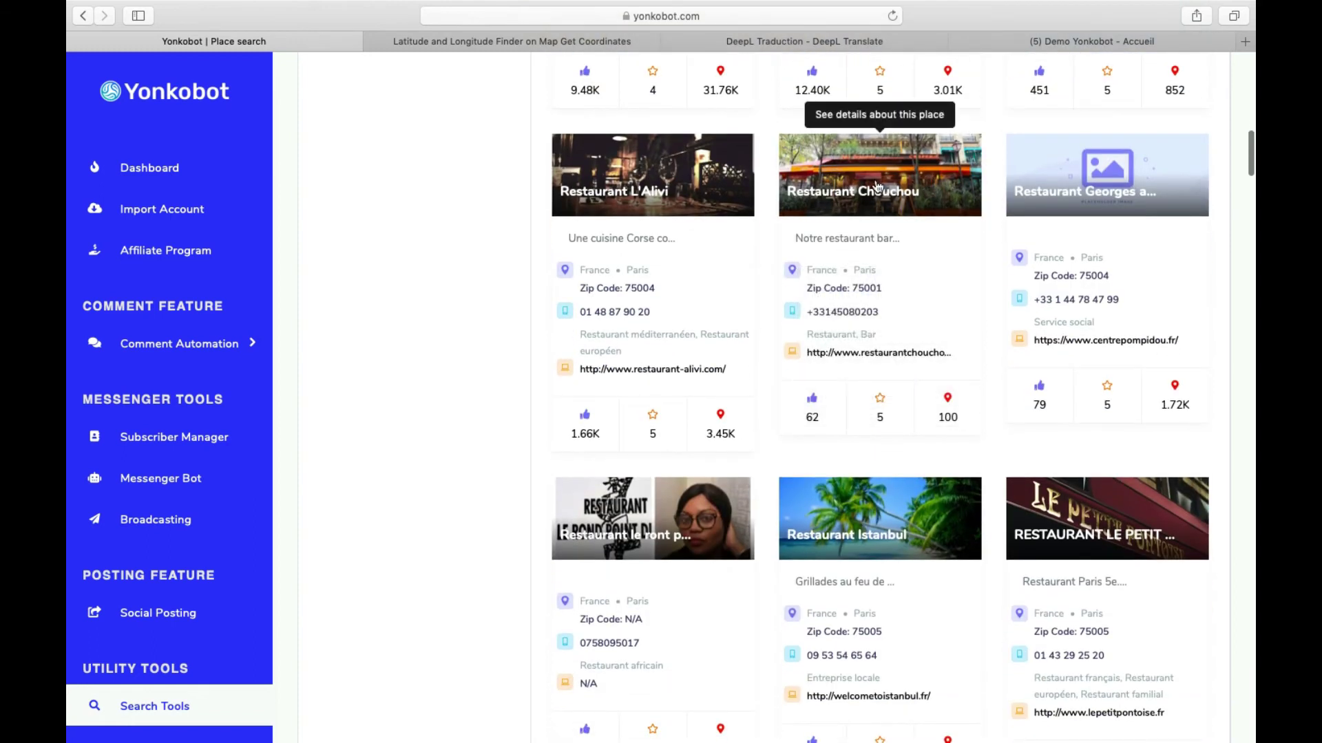
scroll(876, 237, "up", 2)
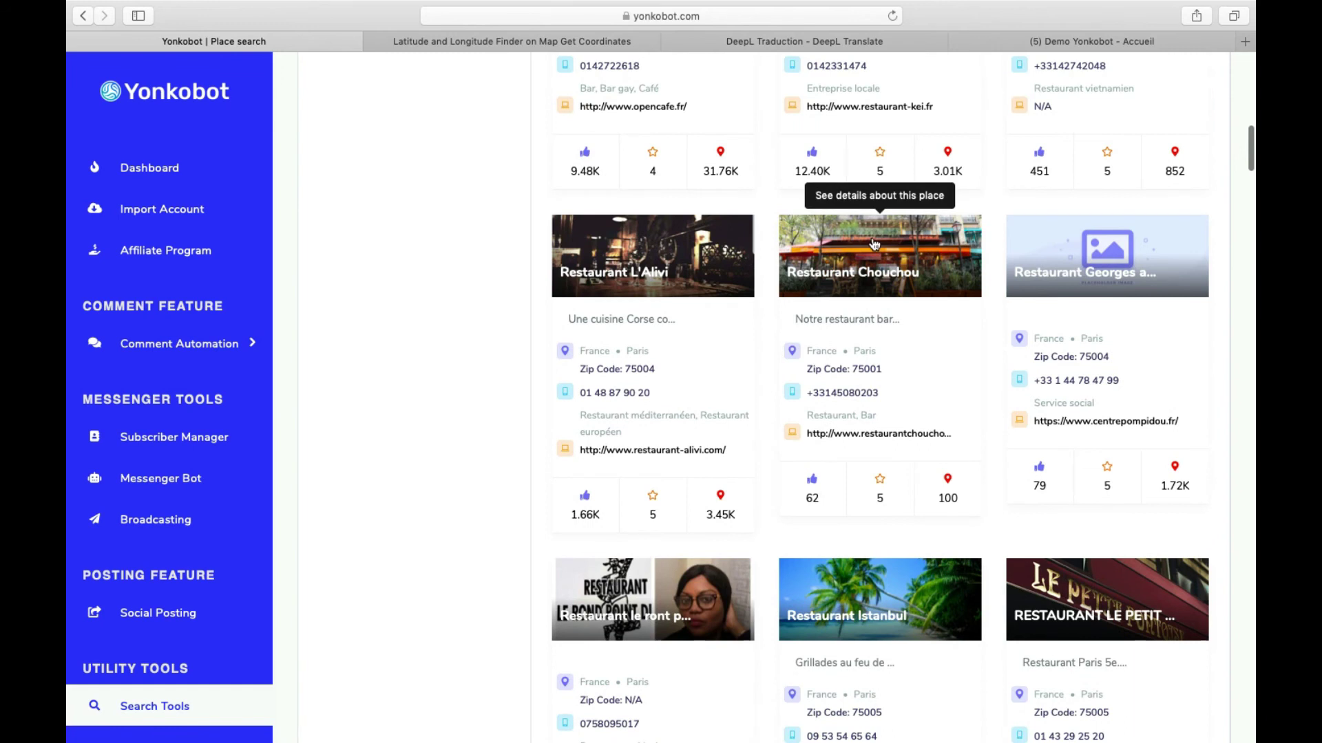
Open the details of Restaurant Chouchou and read its About description.
left_click(873, 244)
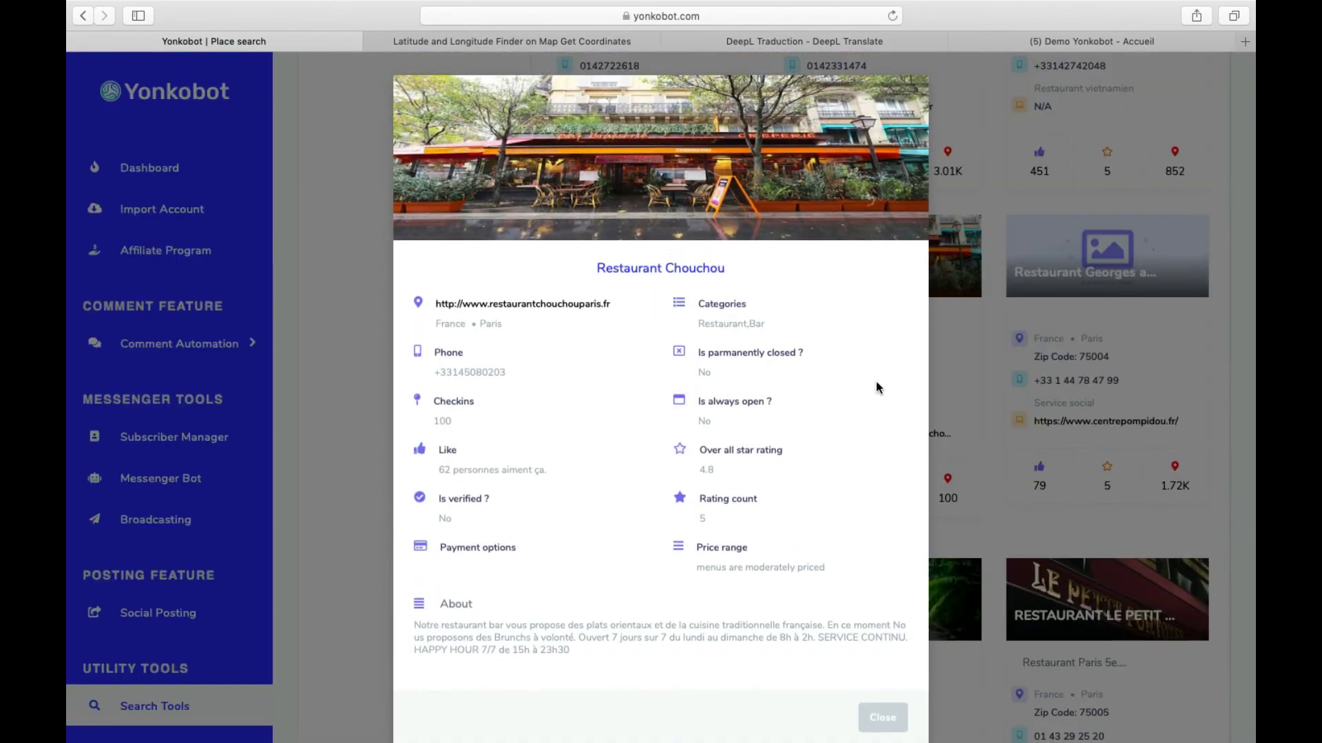
scroll(873, 418, "down", 1)
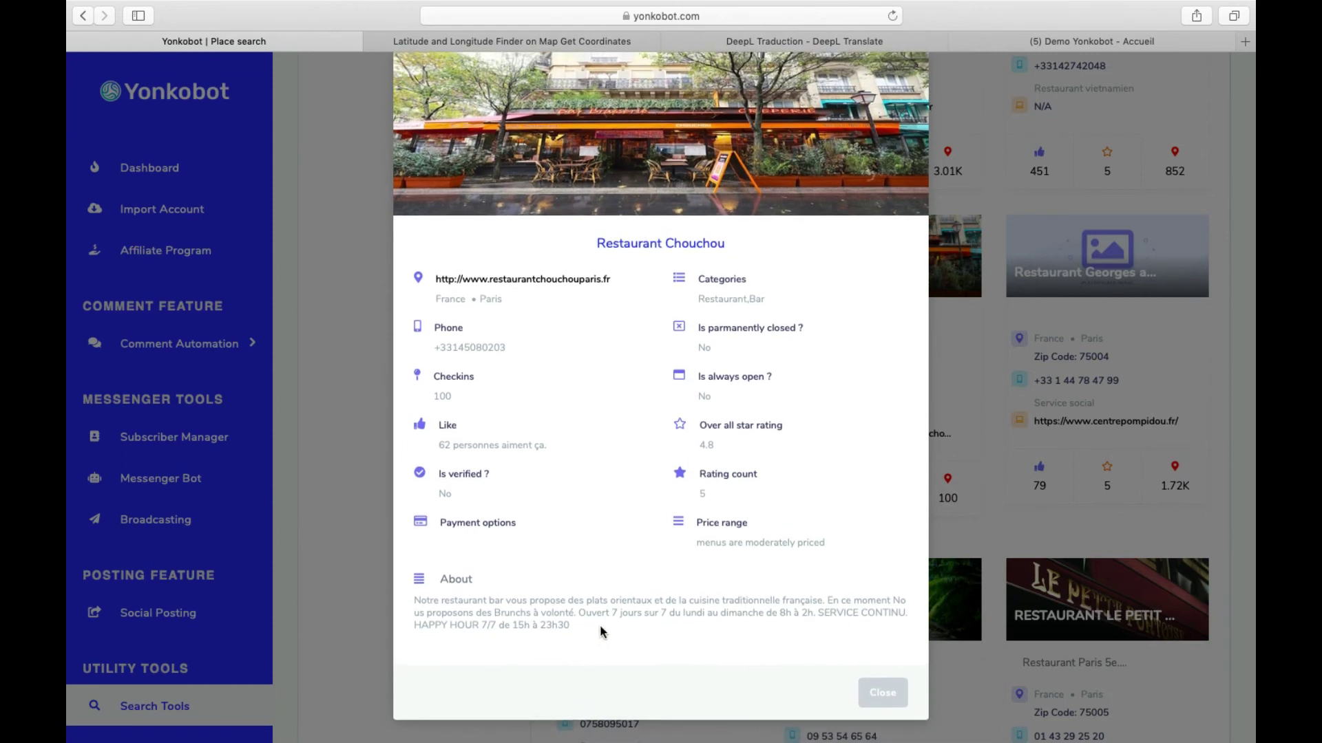
left_click_drag(600, 625, 413, 599)
left_click(558, 543)
scroll(605, 455, "up", 1)
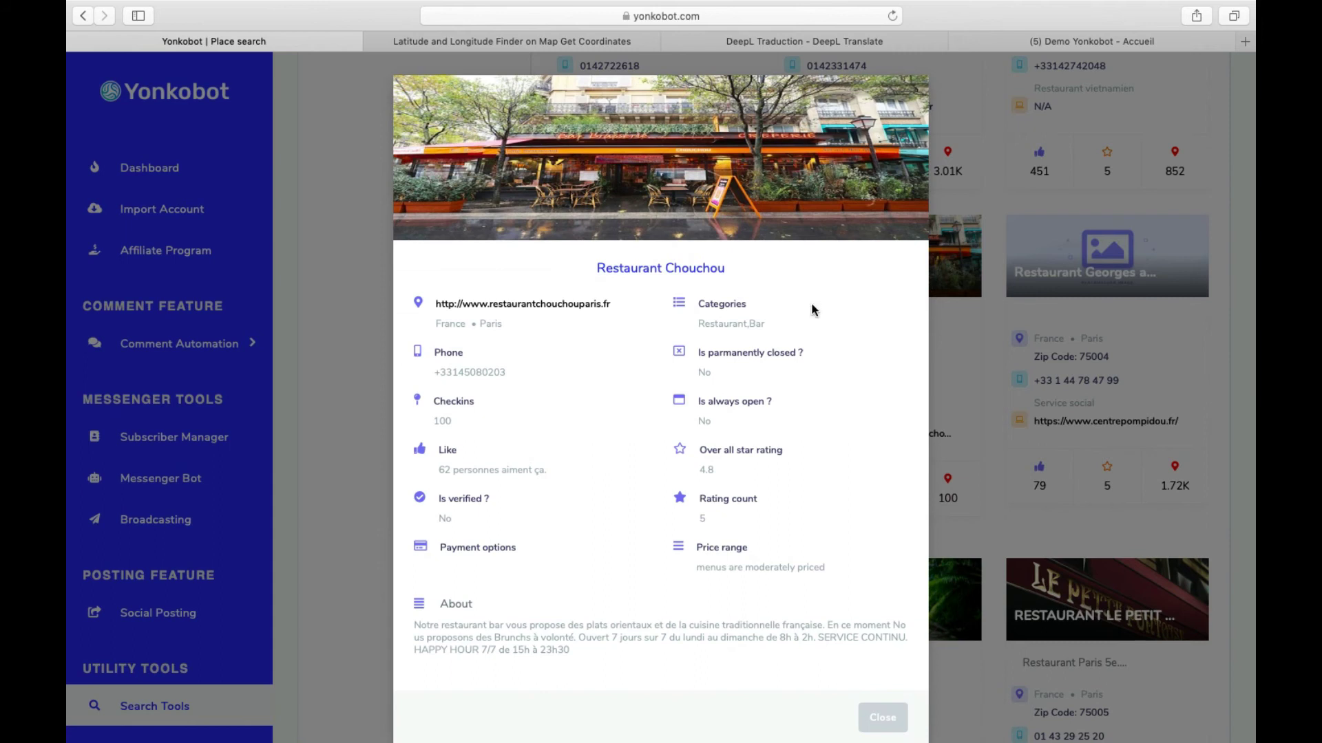
Open Restaurant Chouchou's Facebook page and examine the contact e-mail and website in its "À propos" section.
left_click(691, 270)
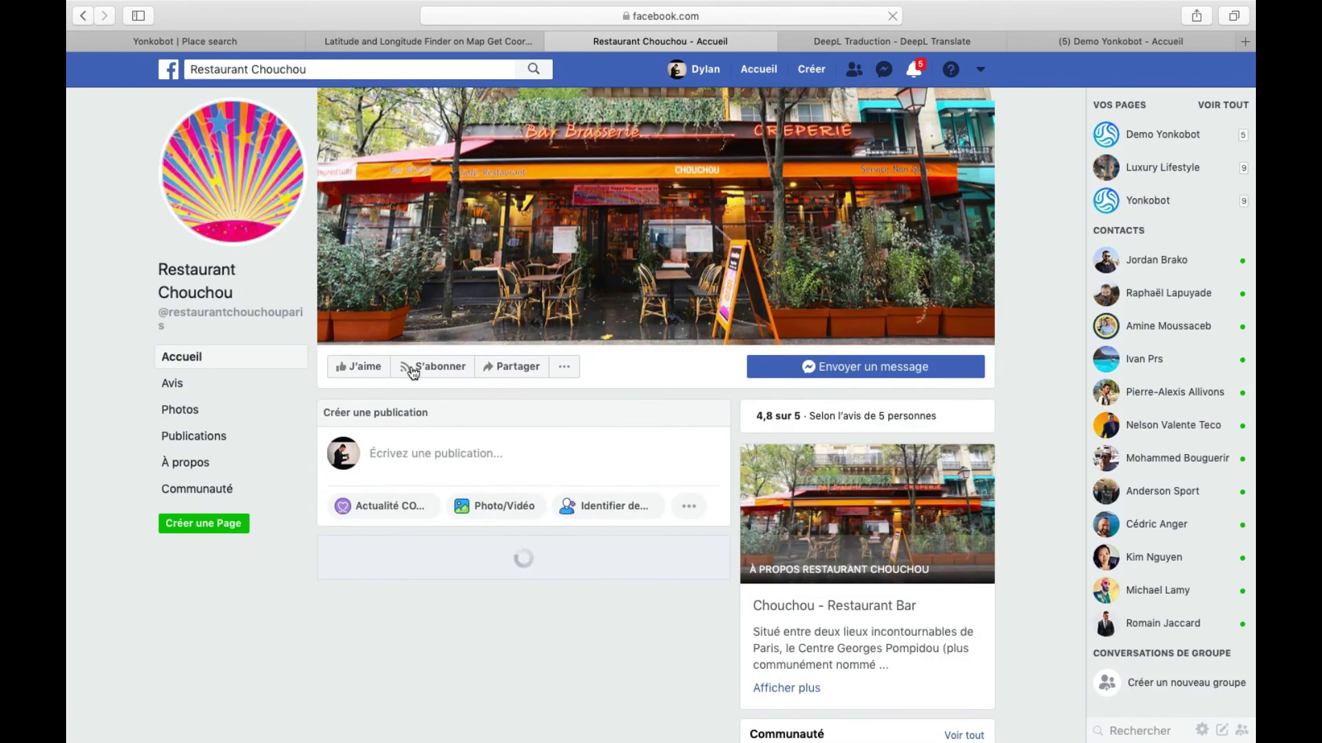
left_click(230, 461)
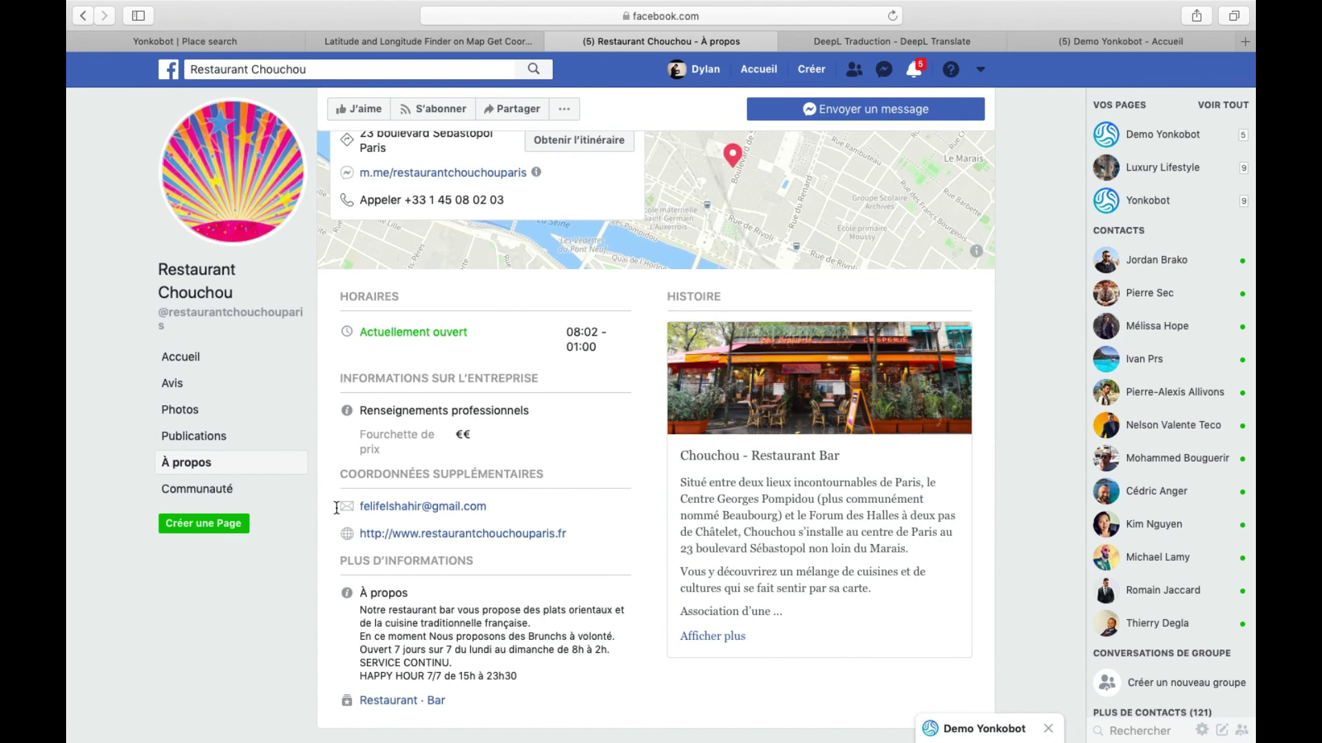
left_click_drag(336, 508, 487, 509)
left_click_drag(337, 534, 542, 537)
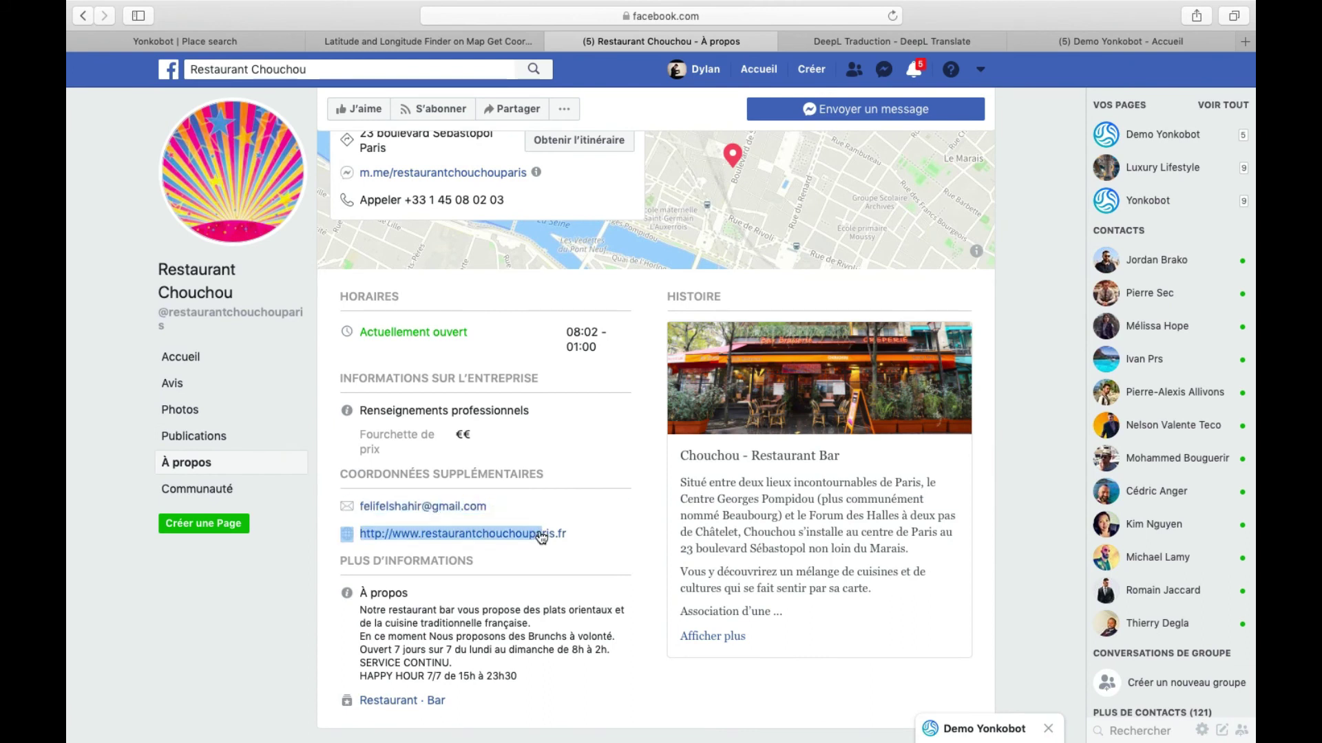
Close Restaurant Chouchou's Facebook page and dismiss its details in Yonkobot to return to the place search results.
left_click(555, 41)
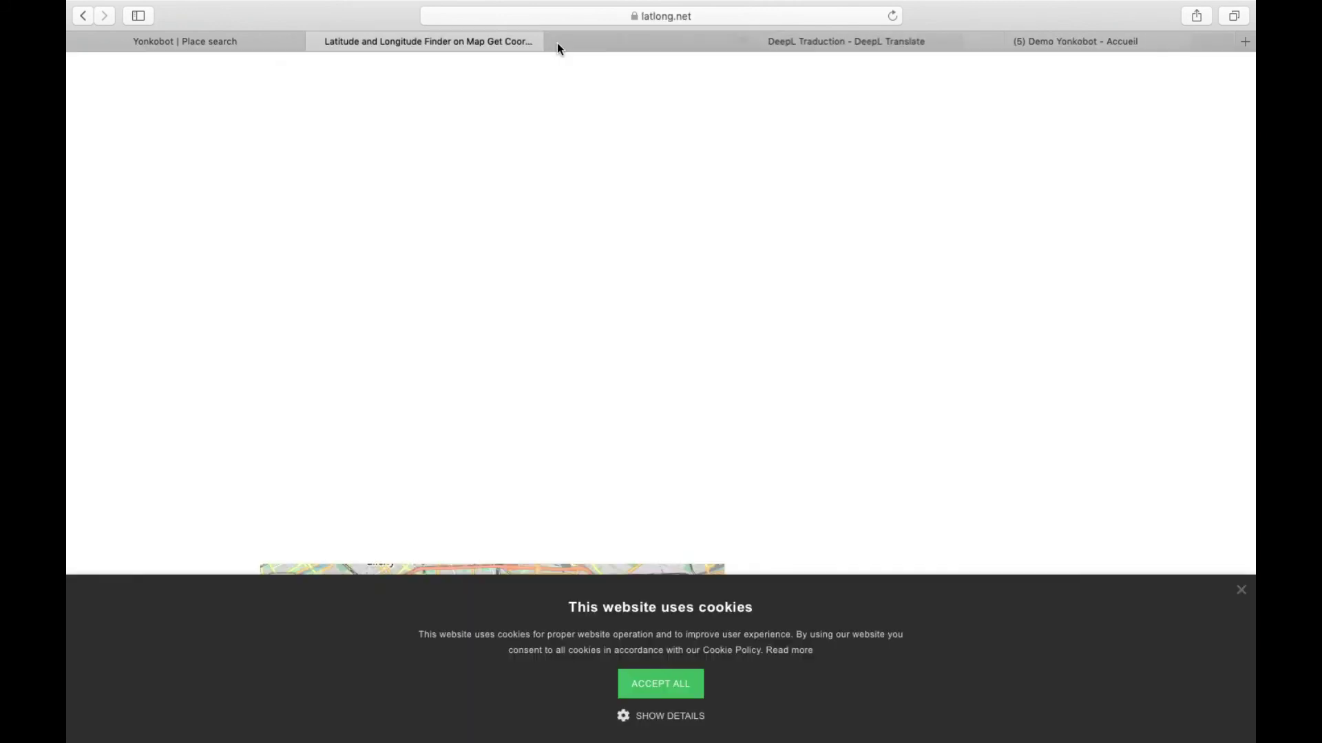
left_click(227, 41)
triple_click(433, 307)
left_click(958, 350)
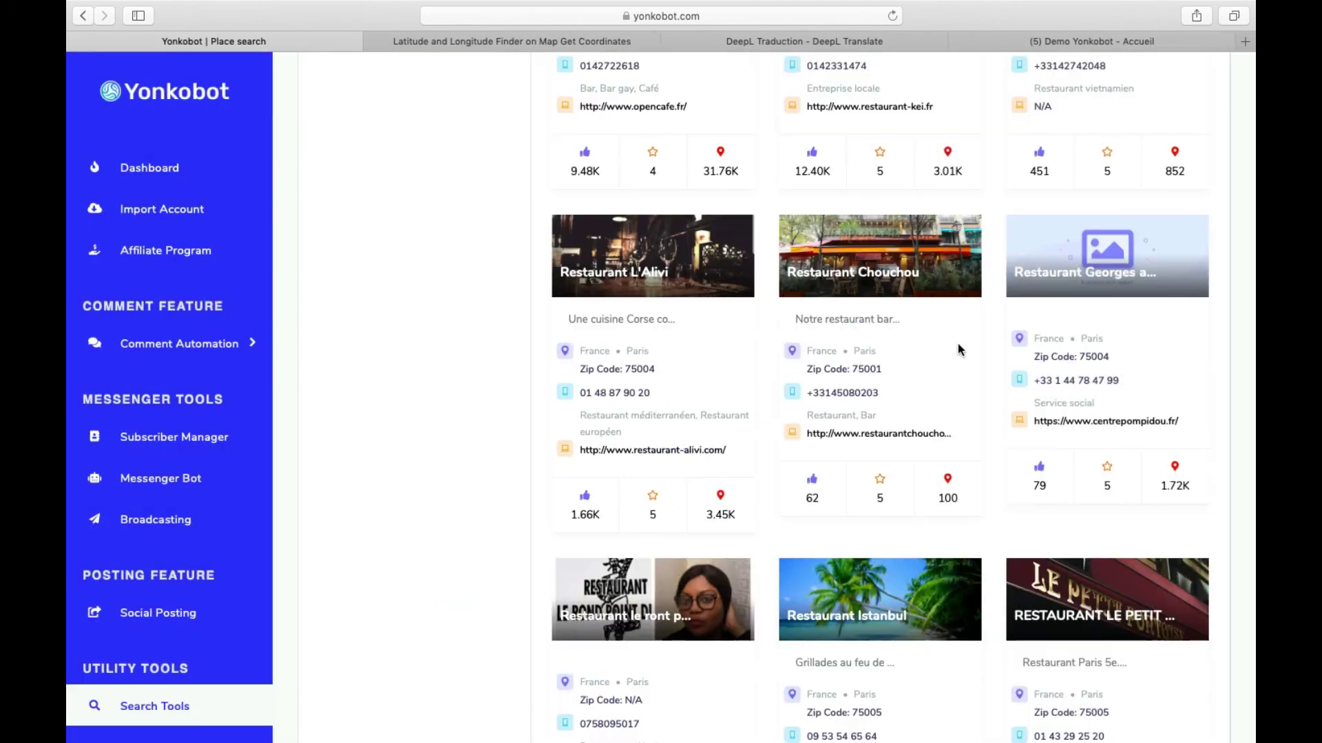
Review the restaurant results from the first cards through Restaurant H, highlighting the listings and clearing the selection.
scroll(730, 412, "down", 5)
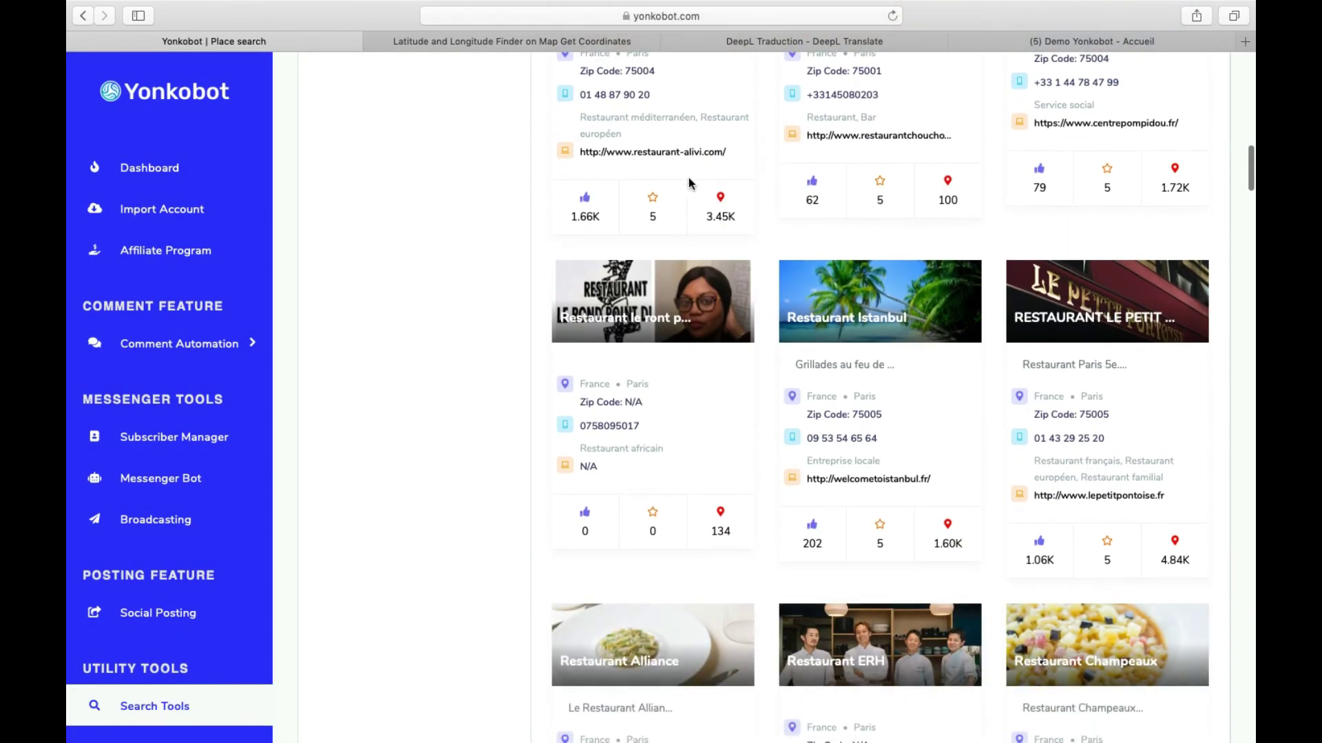
scroll(694, 219, "up", 15)
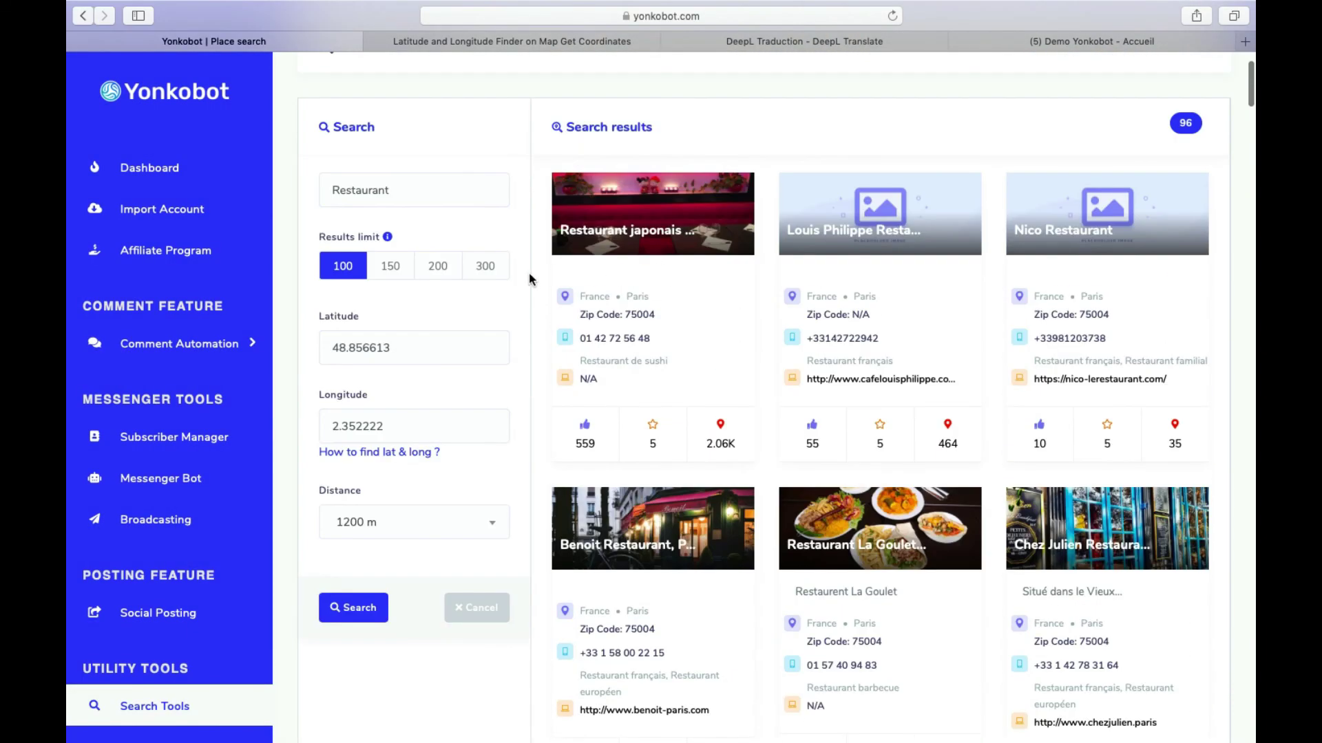
left_click_drag(530, 275, 1085, 525)
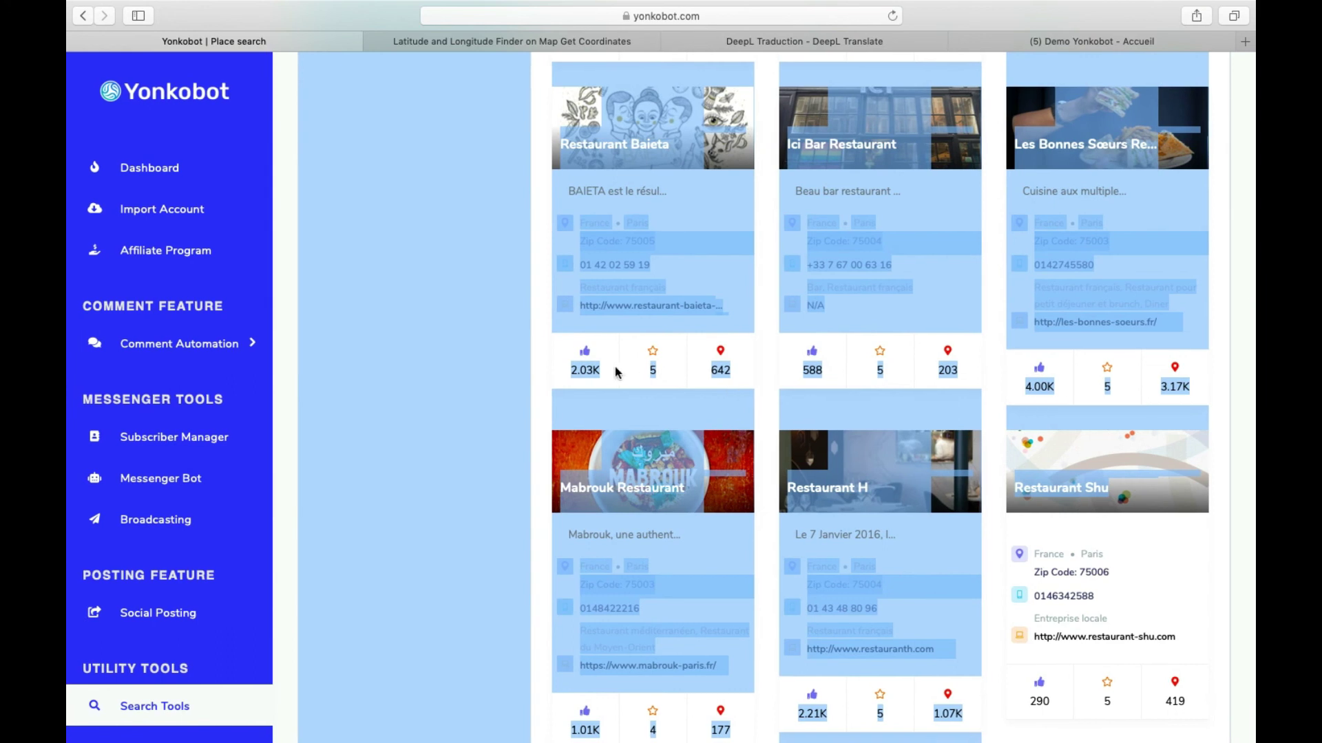
left_click(490, 380)
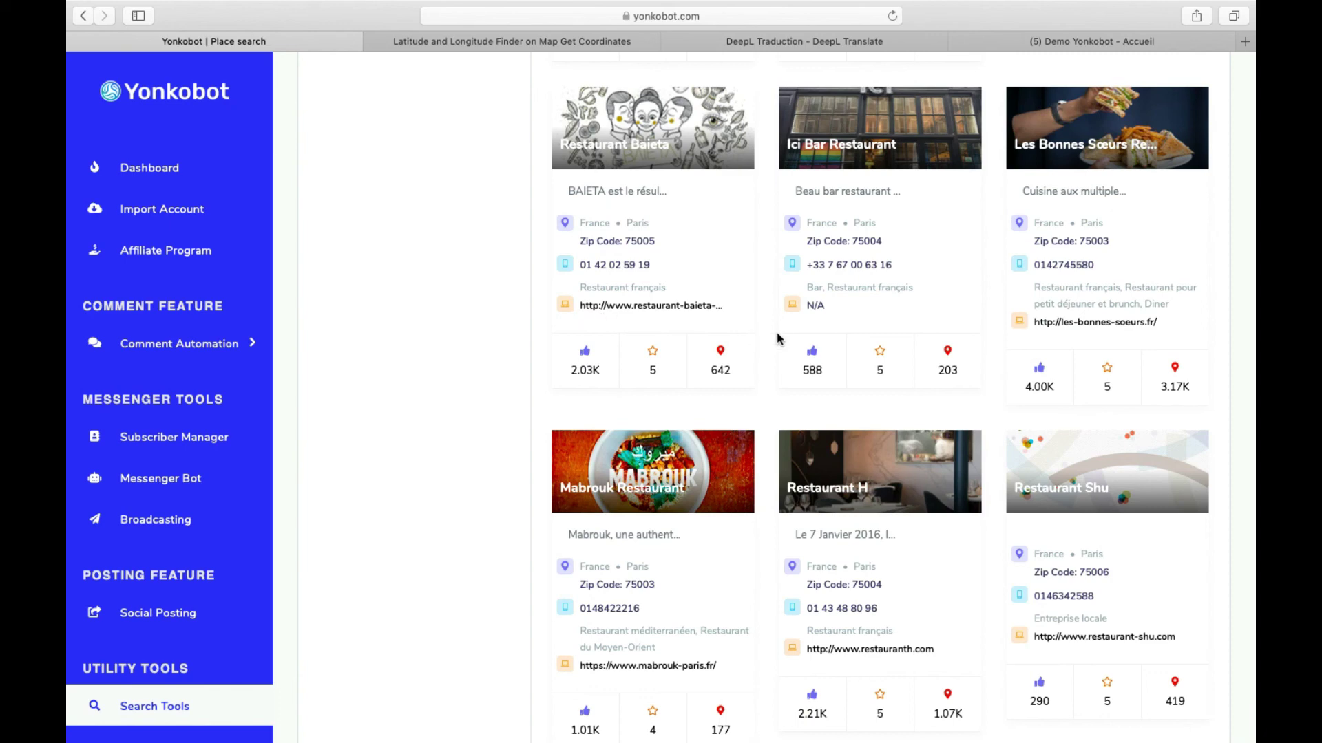
scroll(775, 333, "up", 10)
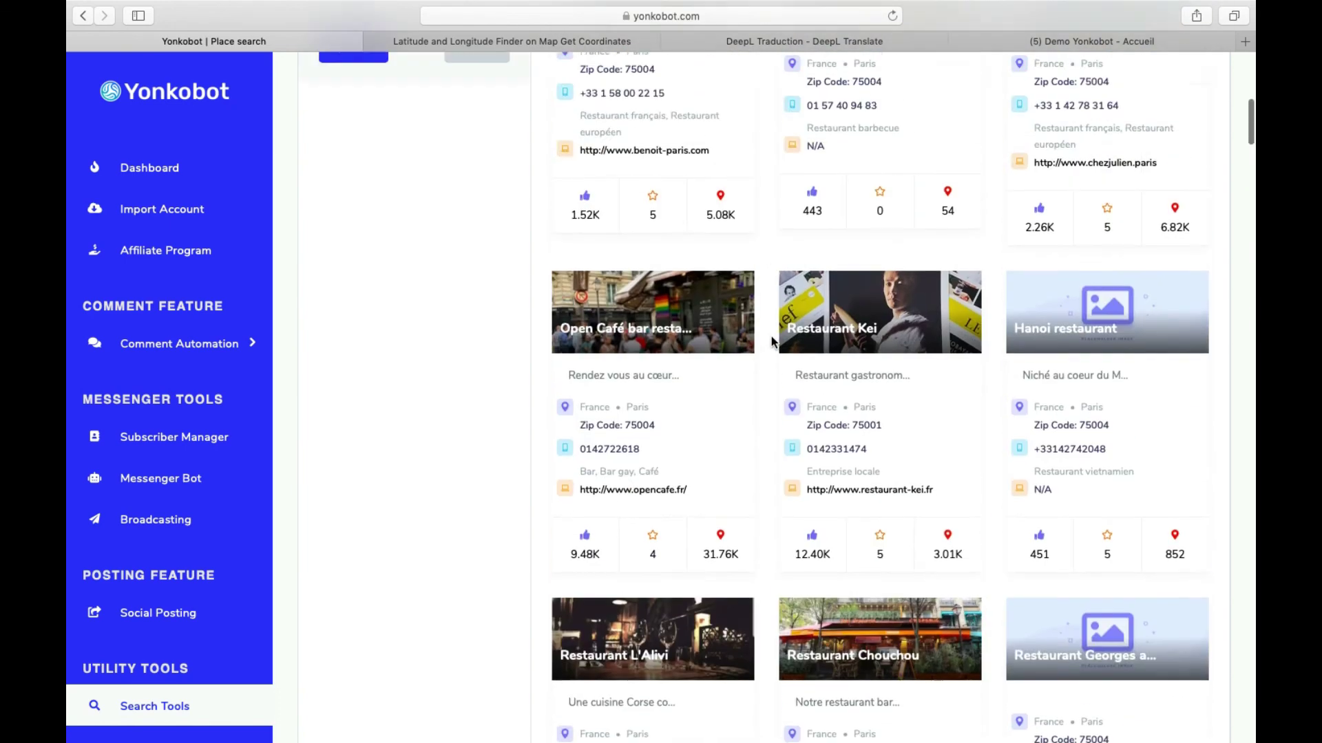
scroll(771, 341, "up", 5)
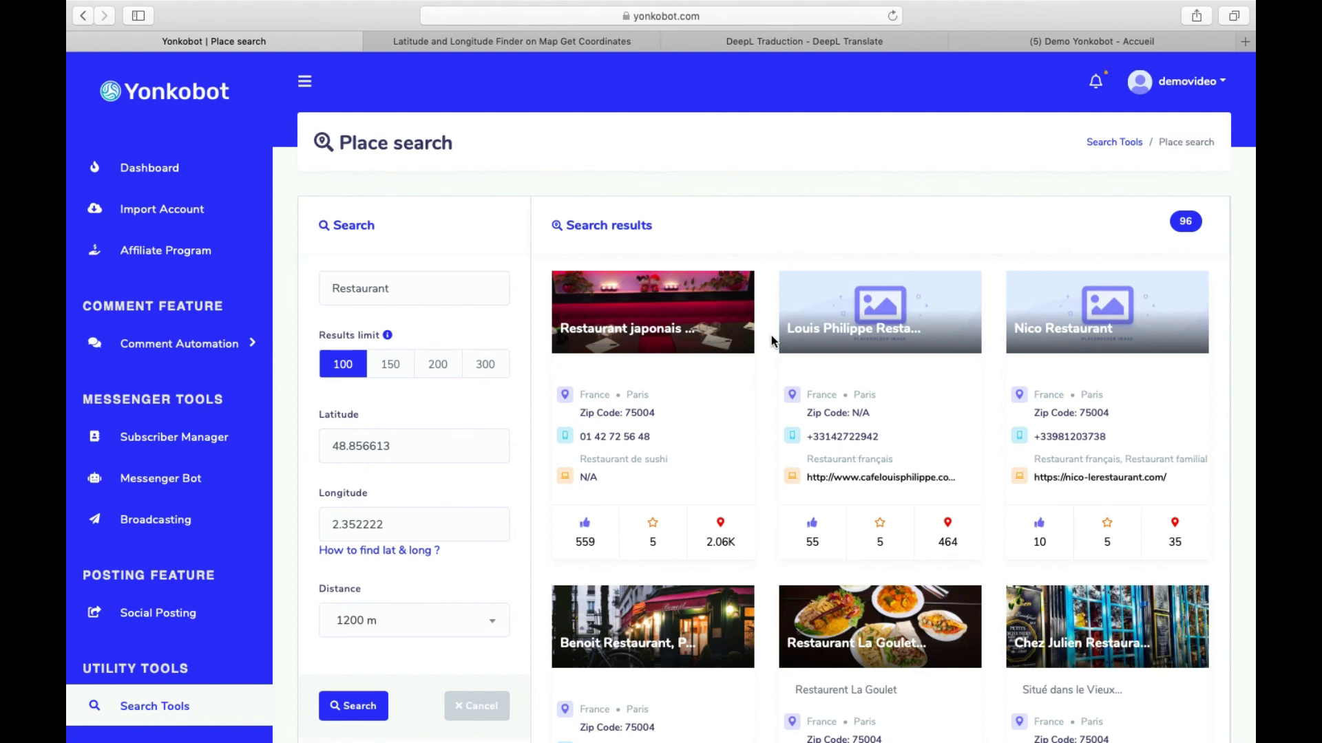
Find the Rim café restaurant among the results, highlight its phone number, and return to the start of the list.
scroll(772, 340, "down", 15)
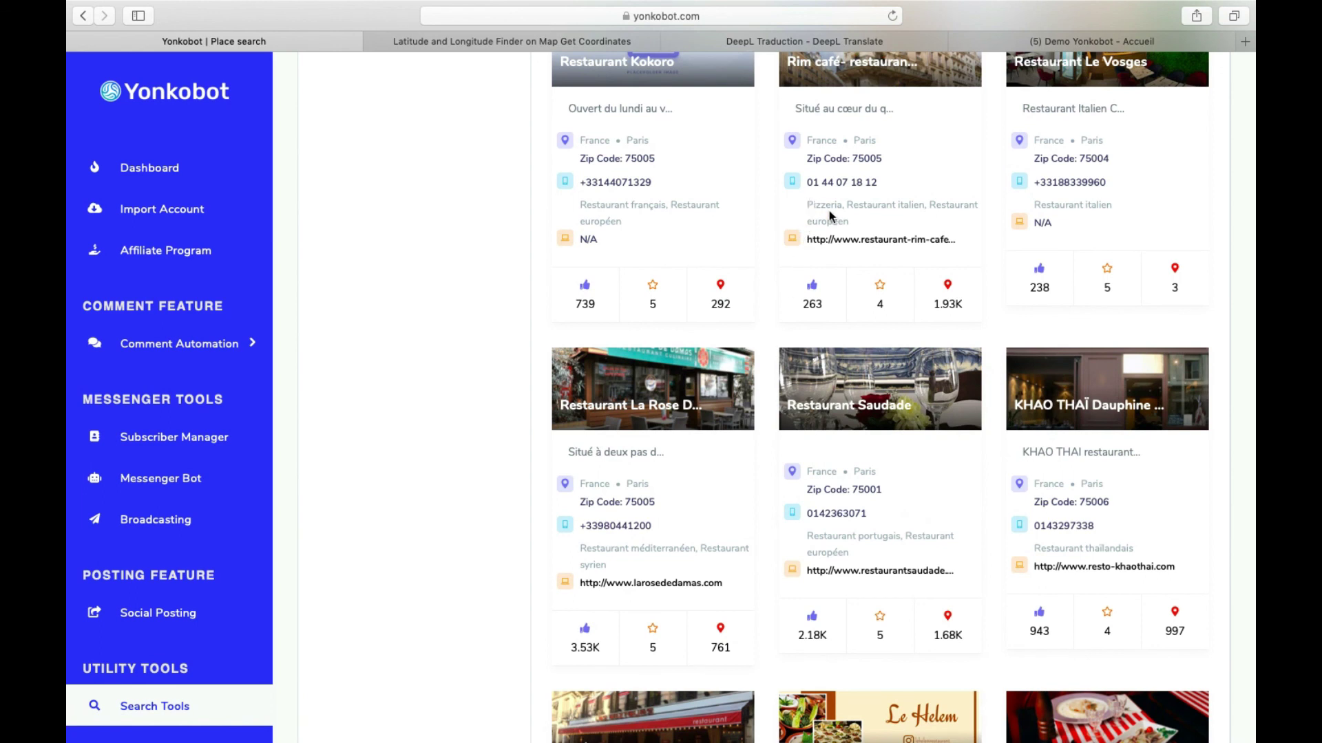
left_click_drag(883, 181, 810, 182)
scroll(860, 397, "up", 5)
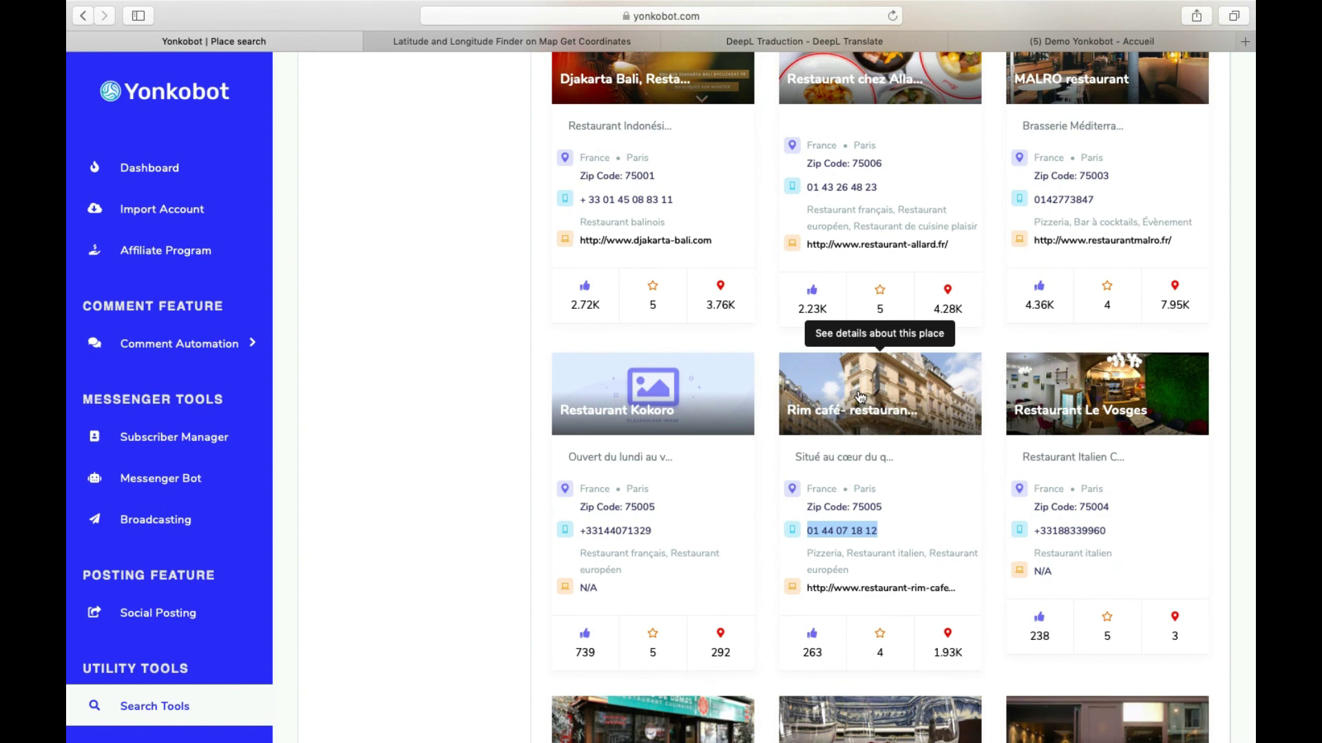
scroll(860, 397, "up", 10)
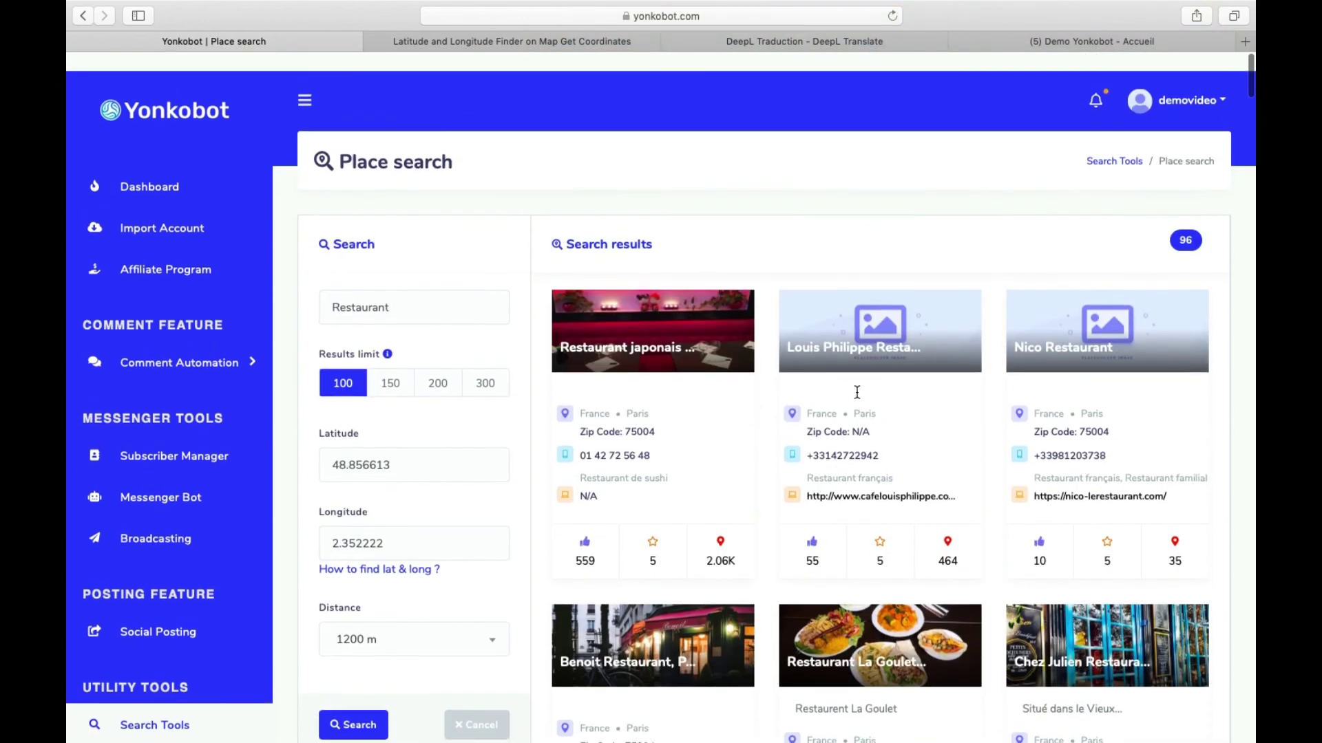